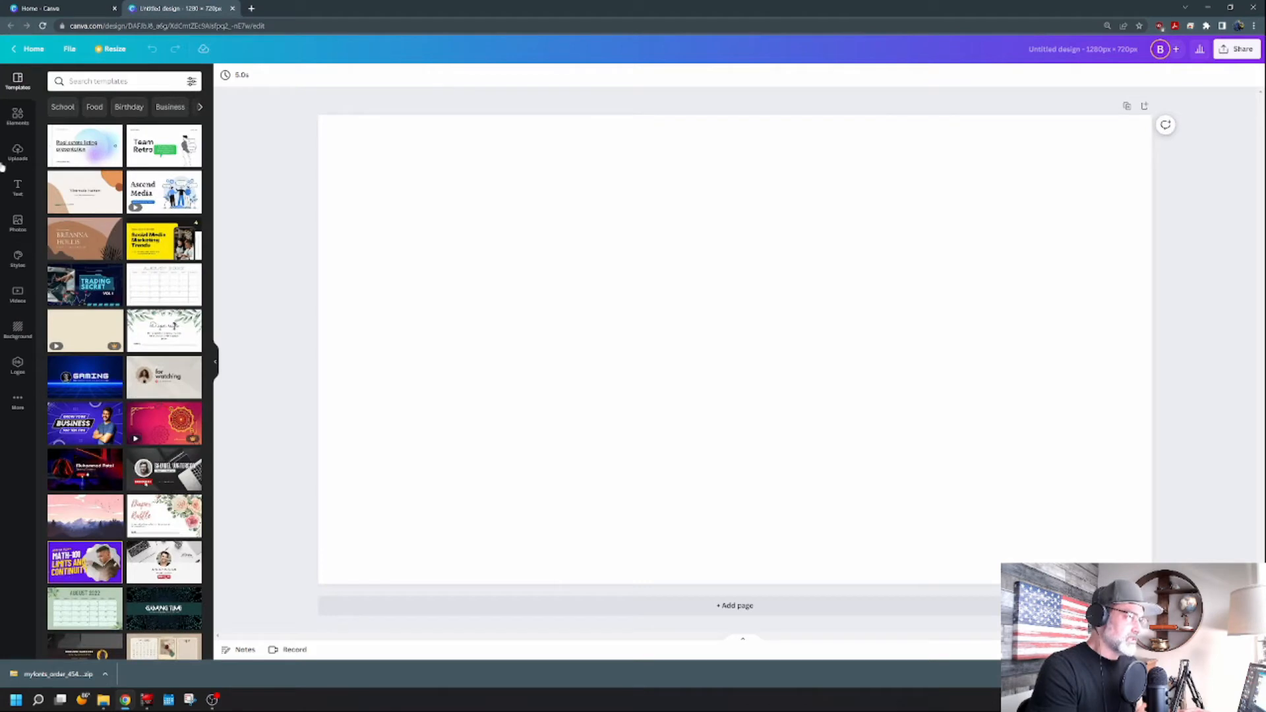
Search the stock videos for alchemy.
left_click(19, 153)
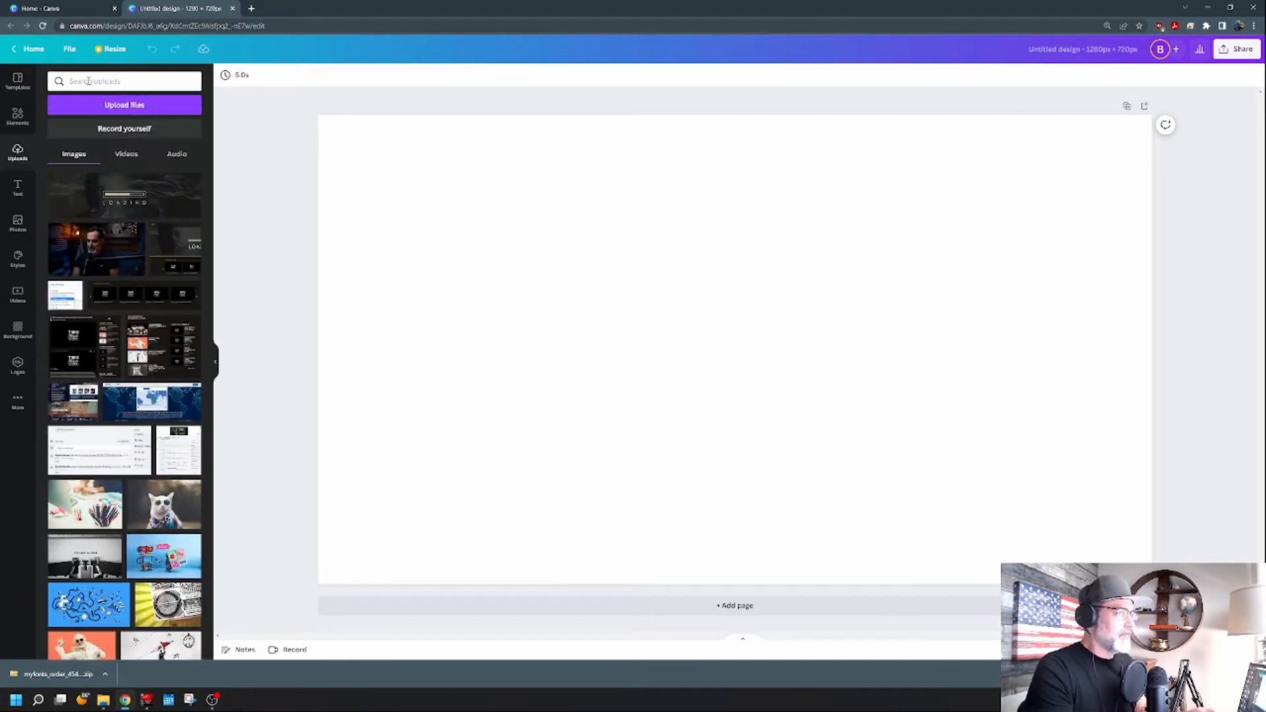
left_click(85, 83)
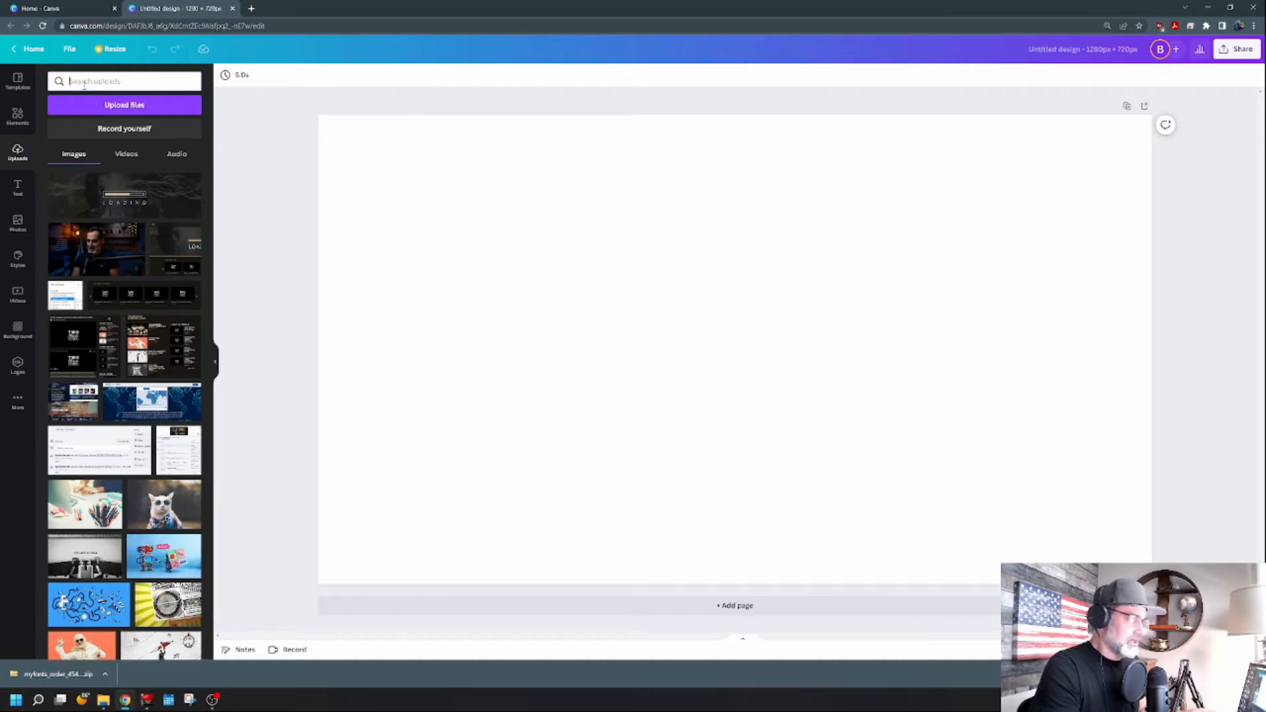
left_click(17, 295)
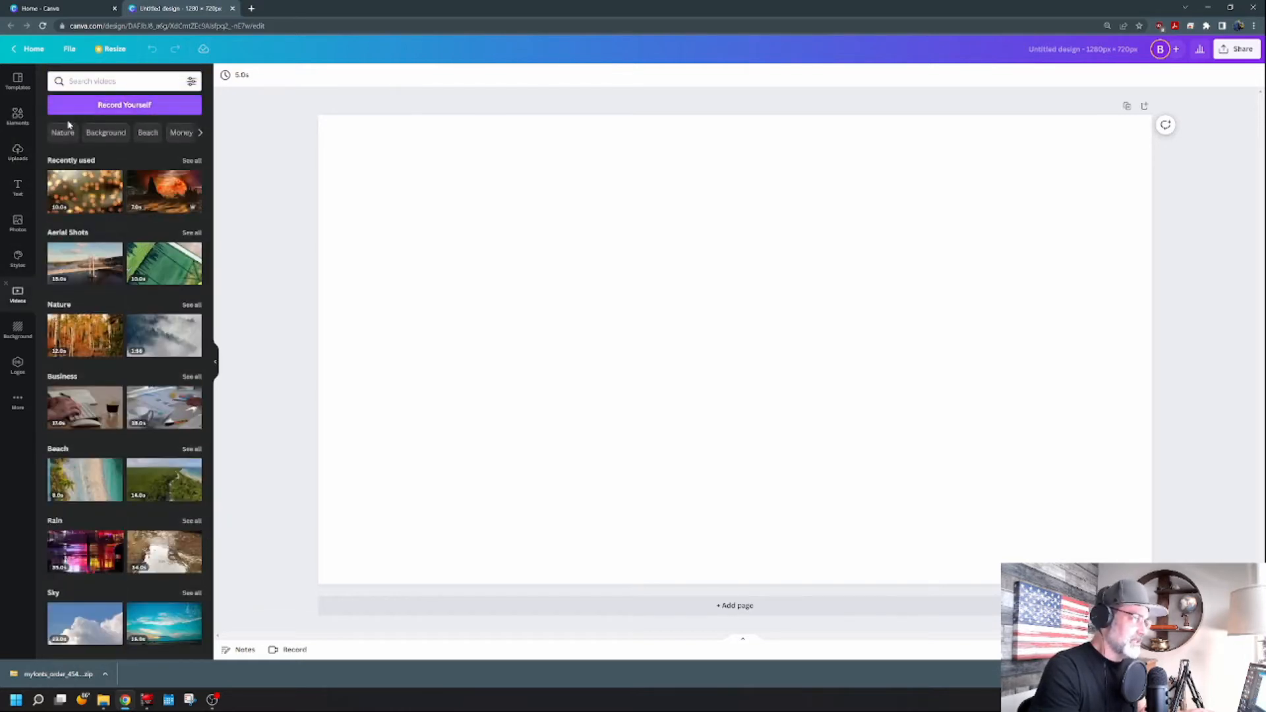
left_click(93, 81)
type("a")
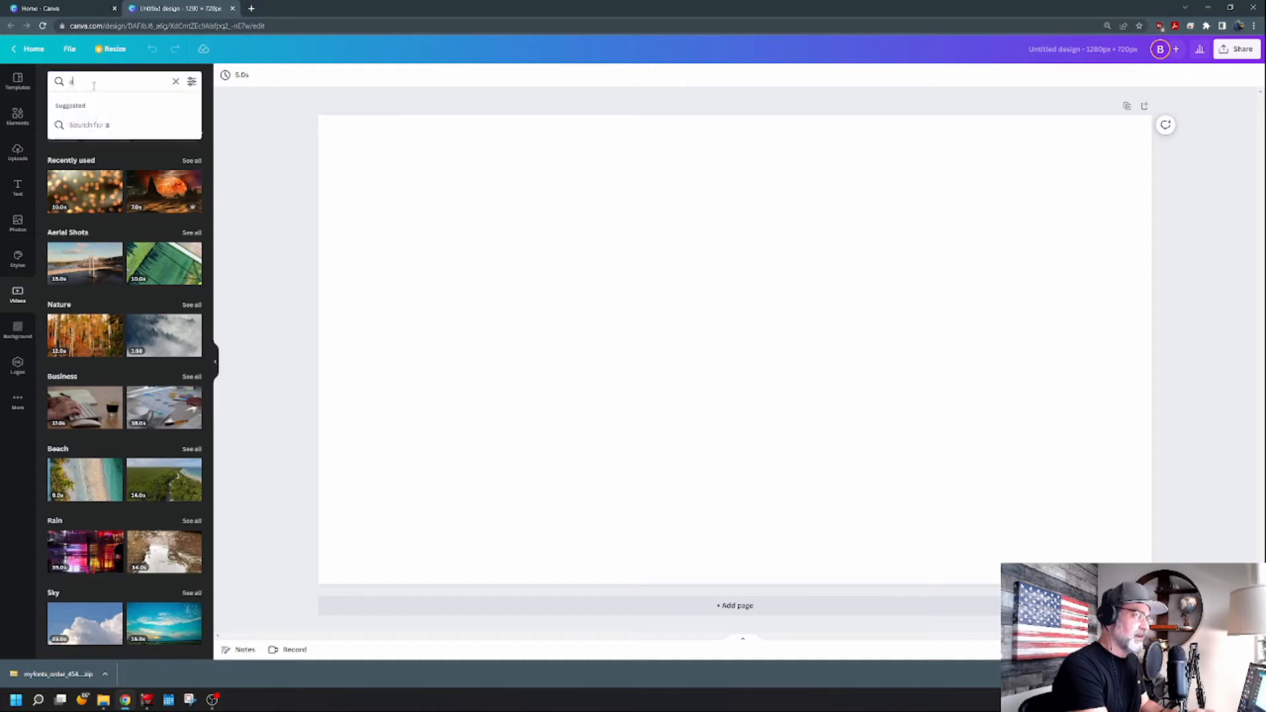
type("lchemy")
key("Return")
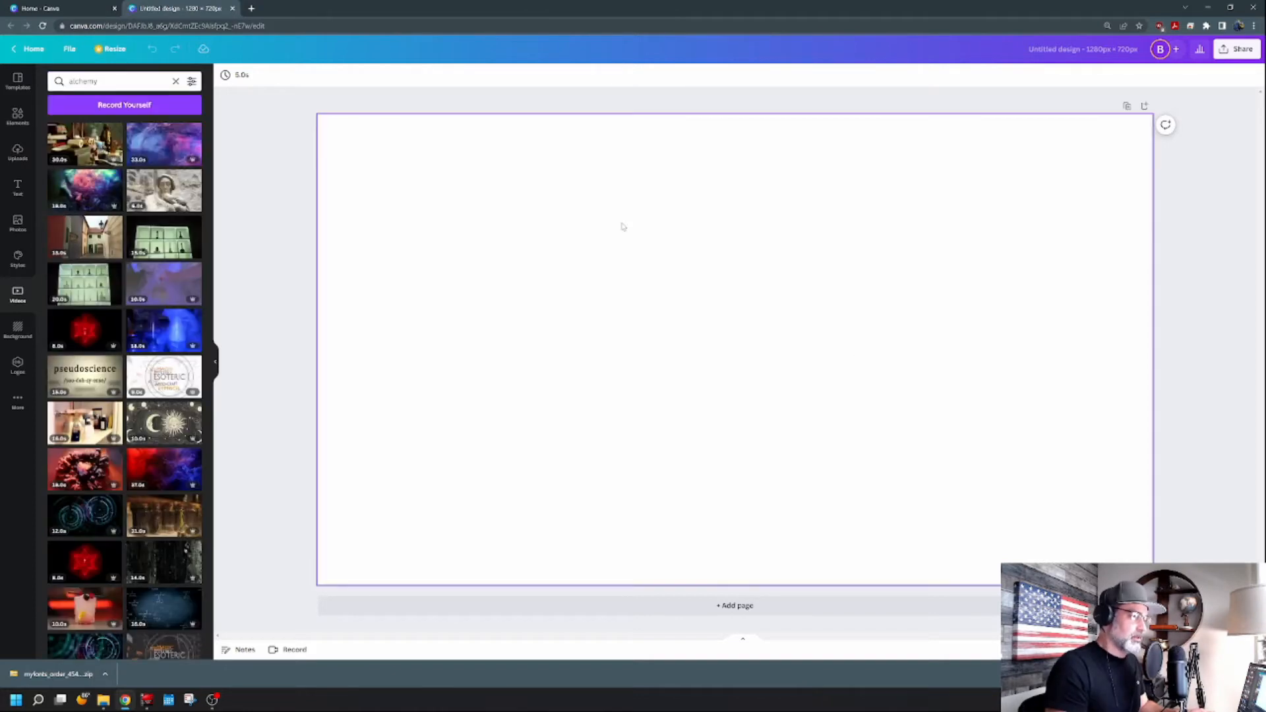
Add the colorful nebula-like alchemy video to the page and enlarge it to fill the whole page.
left_click(79, 191)
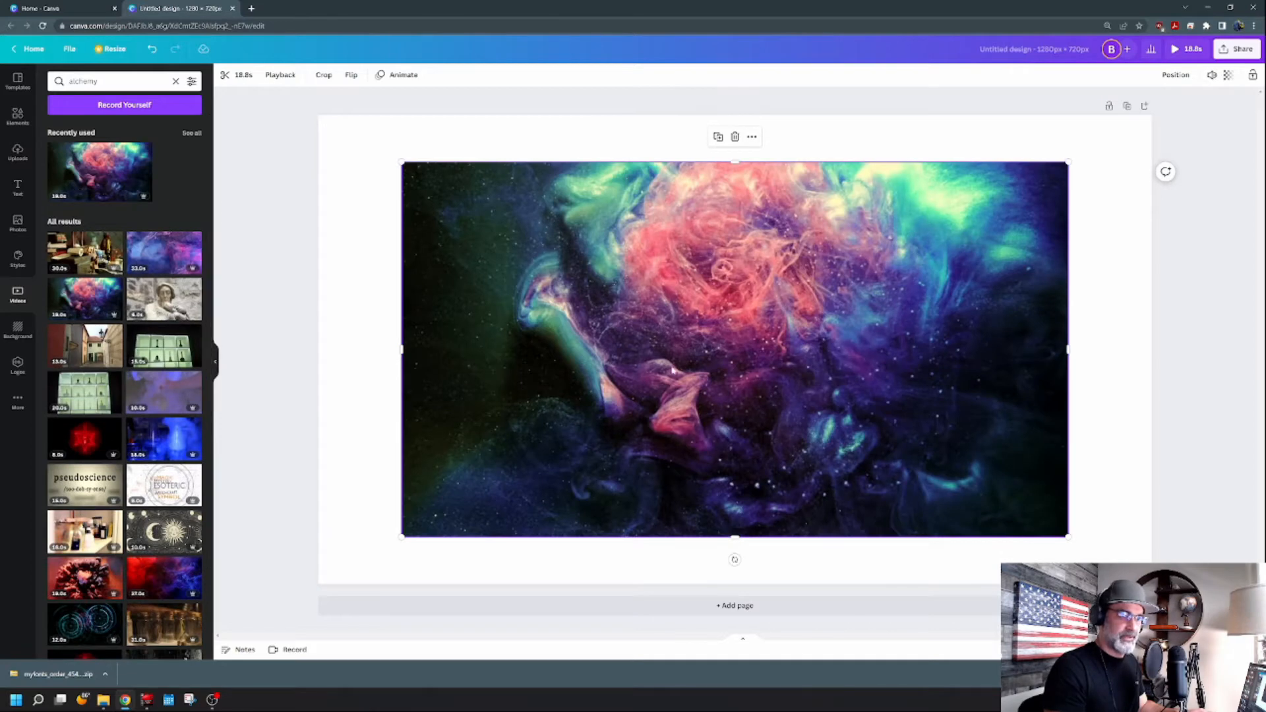
left_click(735, 349)
left_click_drag(849, 357, 754, 297)
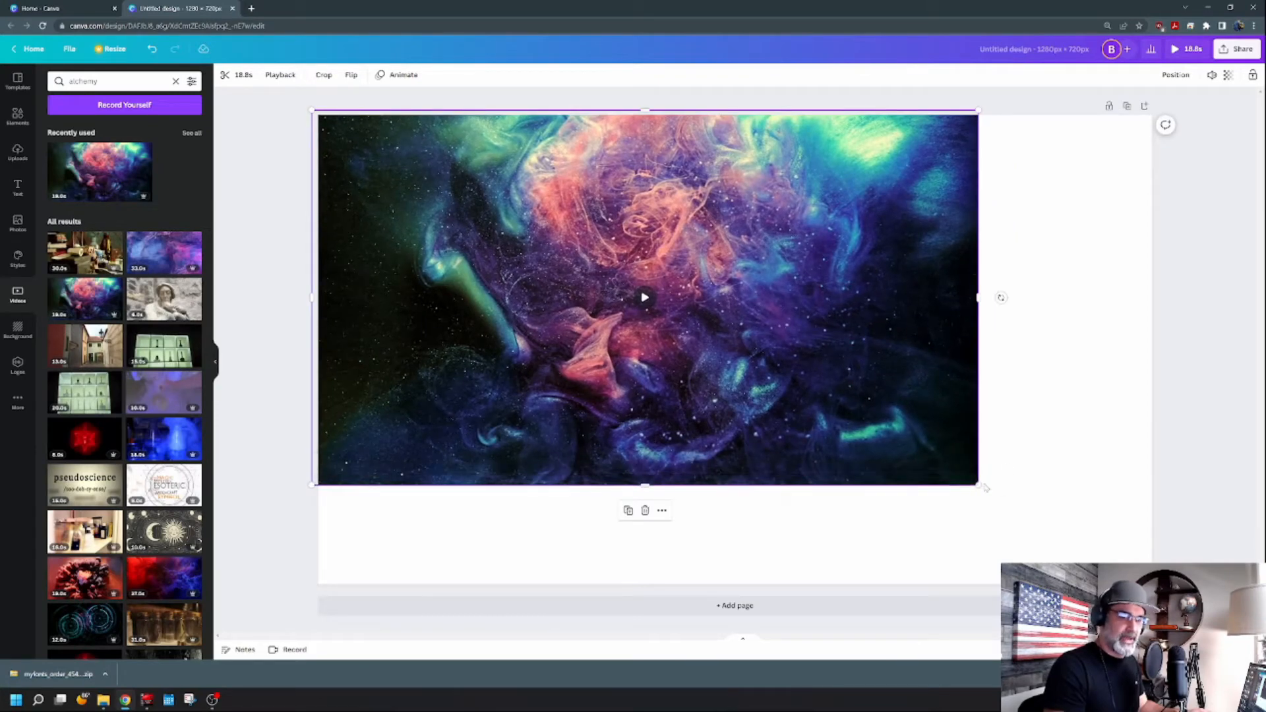
left_click_drag(978, 485, 1166, 590)
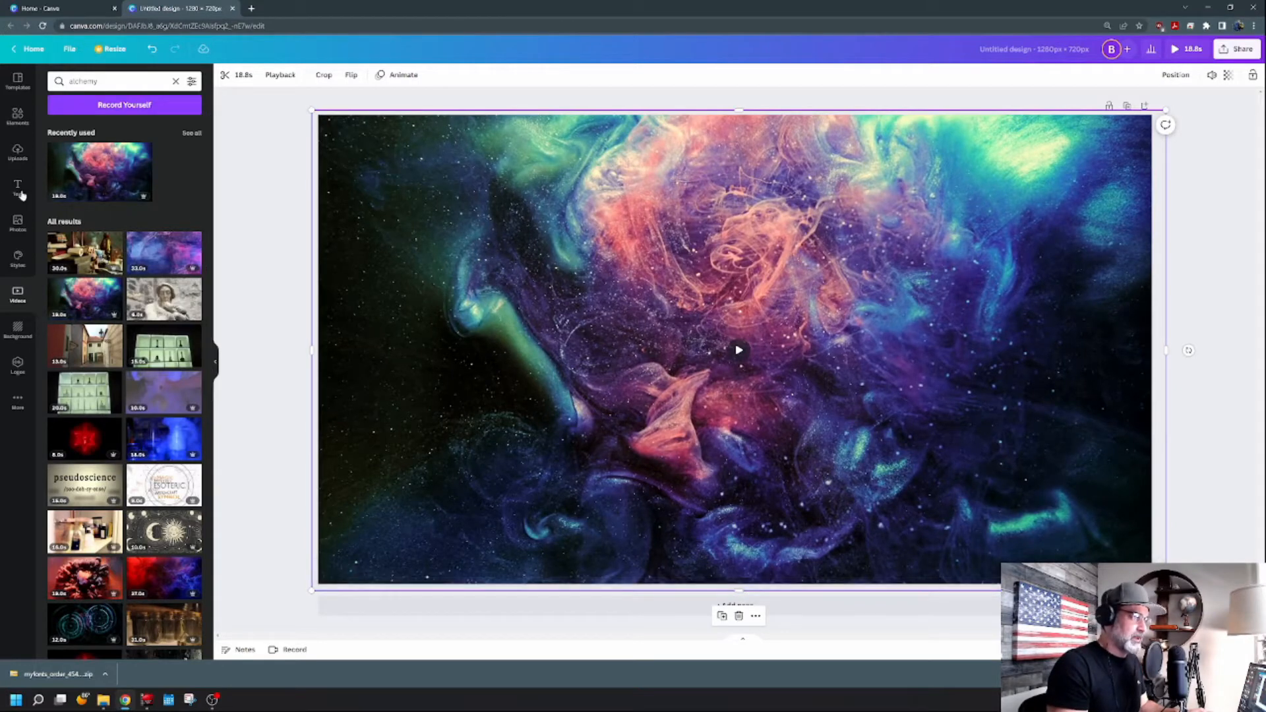
Add the uploaded photo of the man at the microphone to the page.
left_click(21, 224)
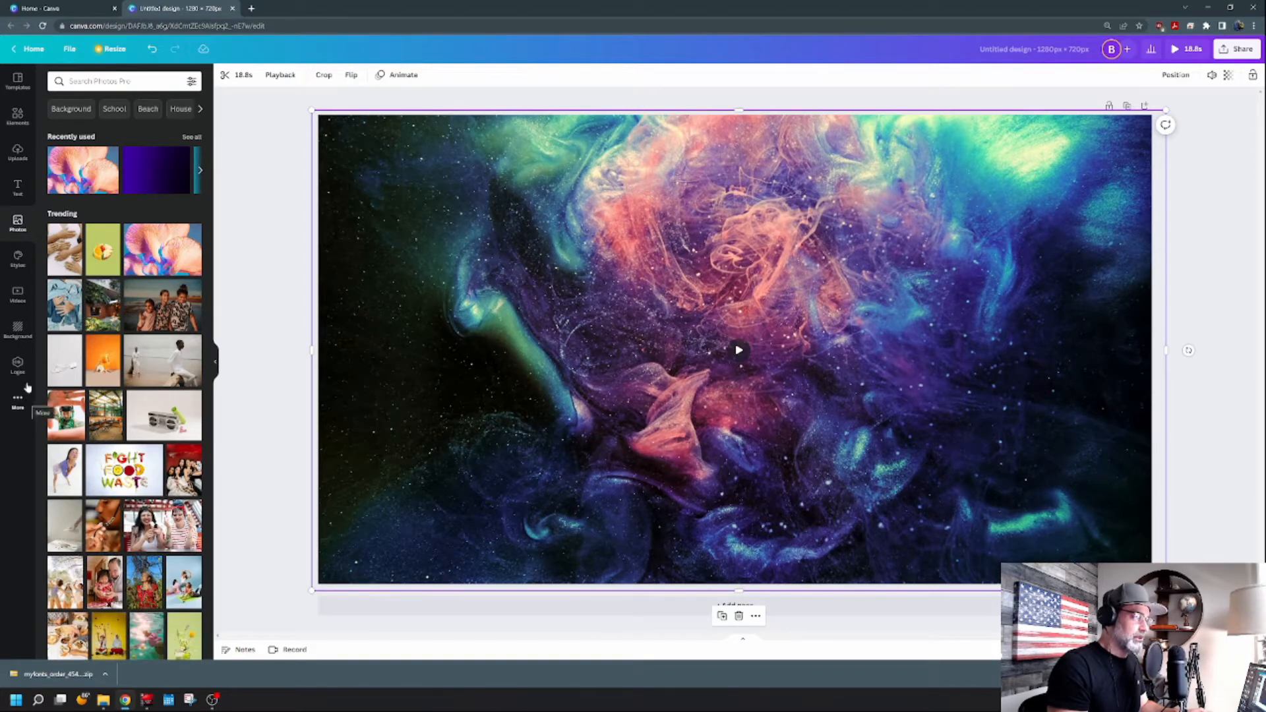
left_click(16, 157)
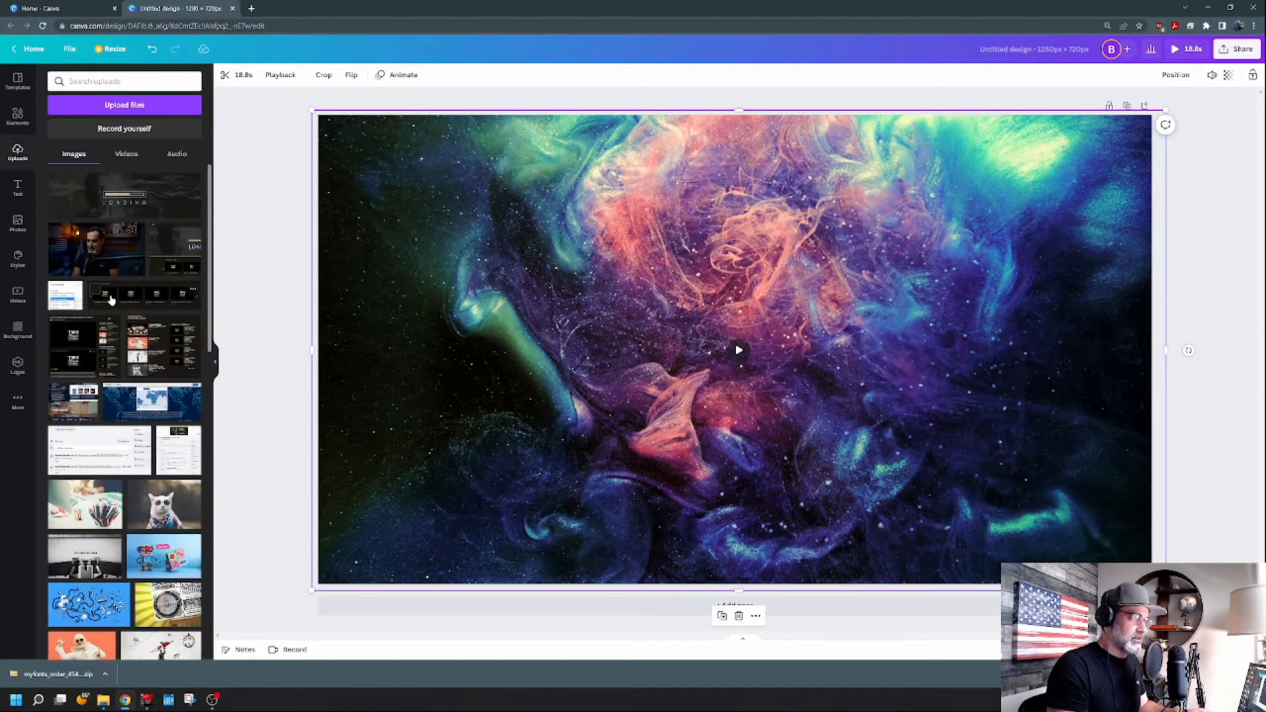
left_click(99, 259)
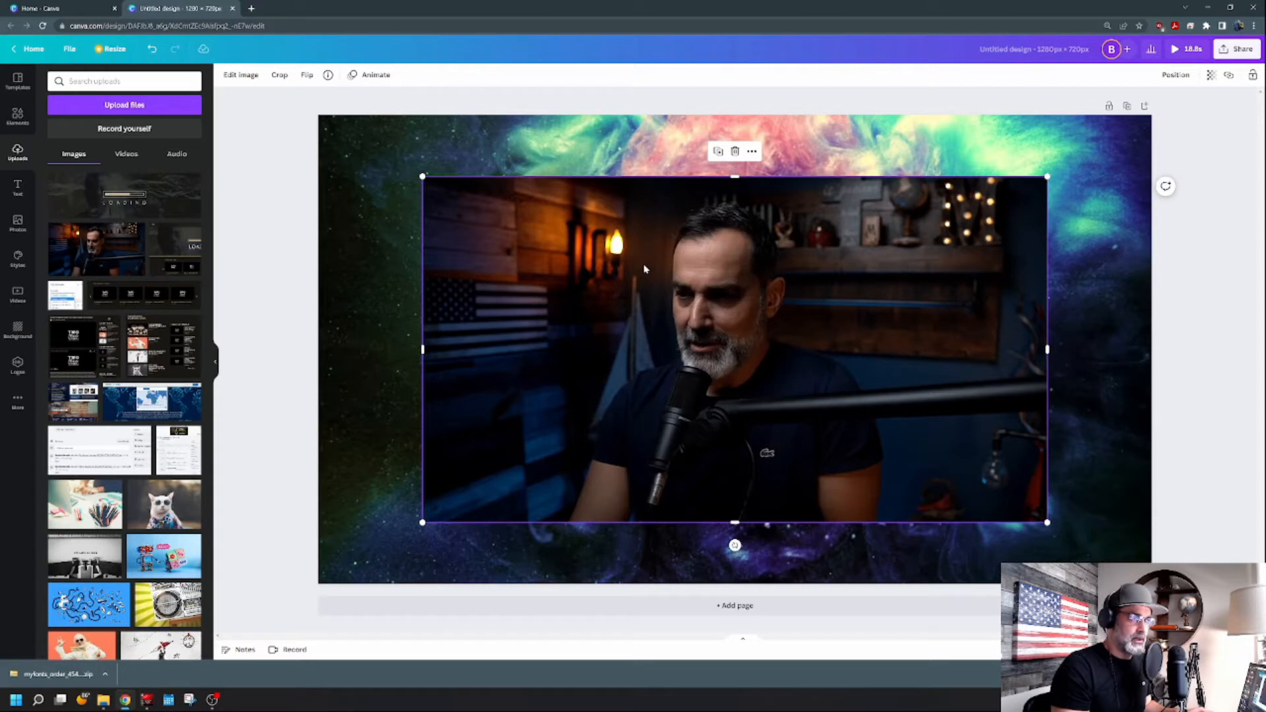
Remove the photo's background with Background Remover and crop its left, top and right edges closer to the man.
left_click(241, 76)
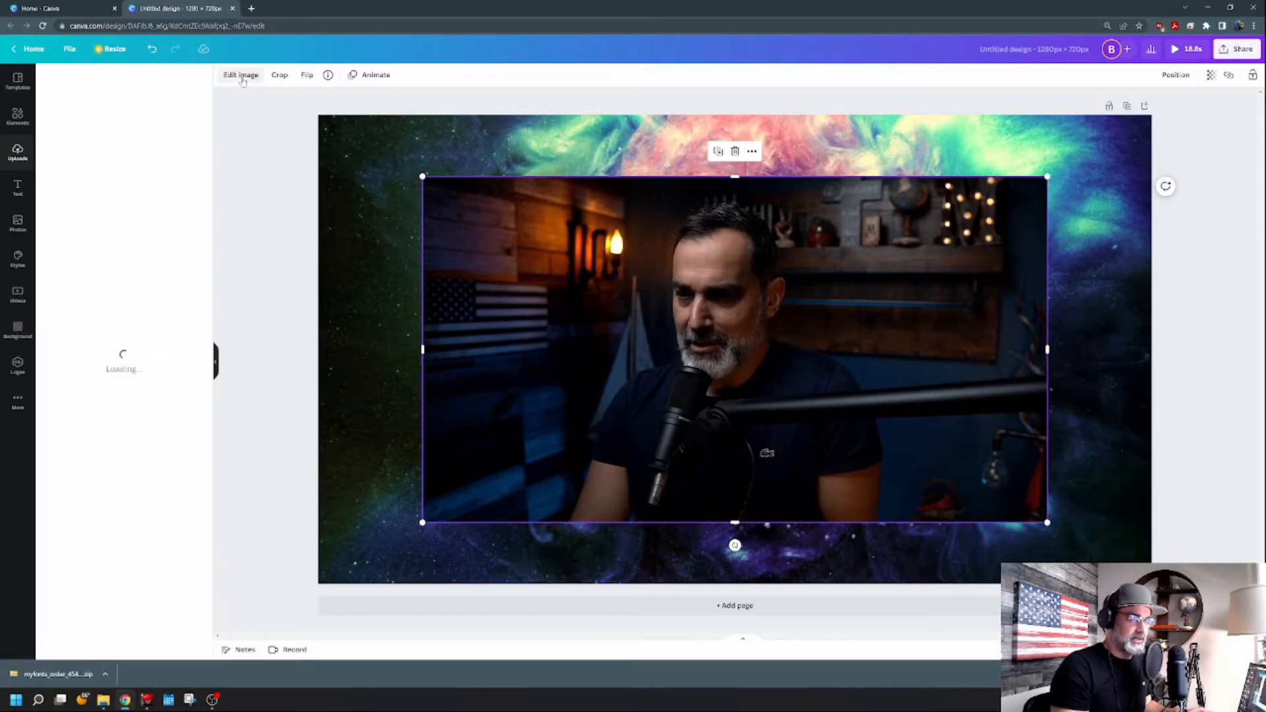
left_click(69, 172)
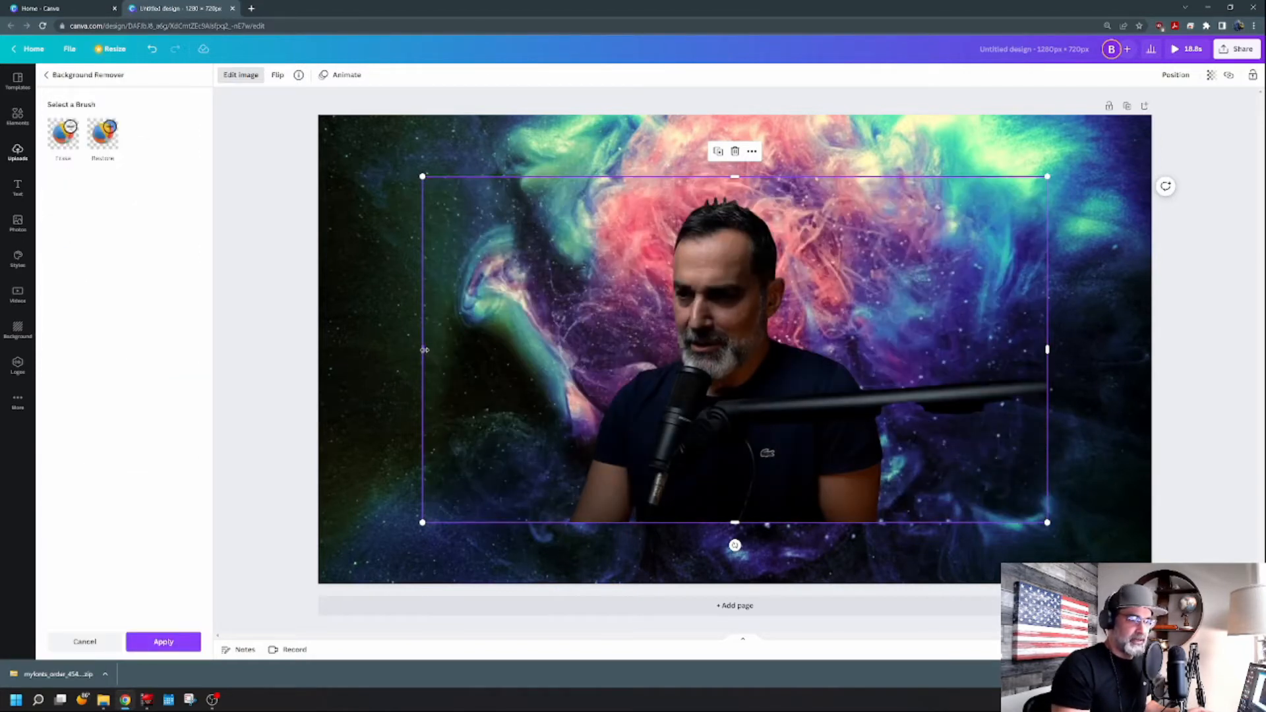
left_click_drag(425, 350, 561, 356)
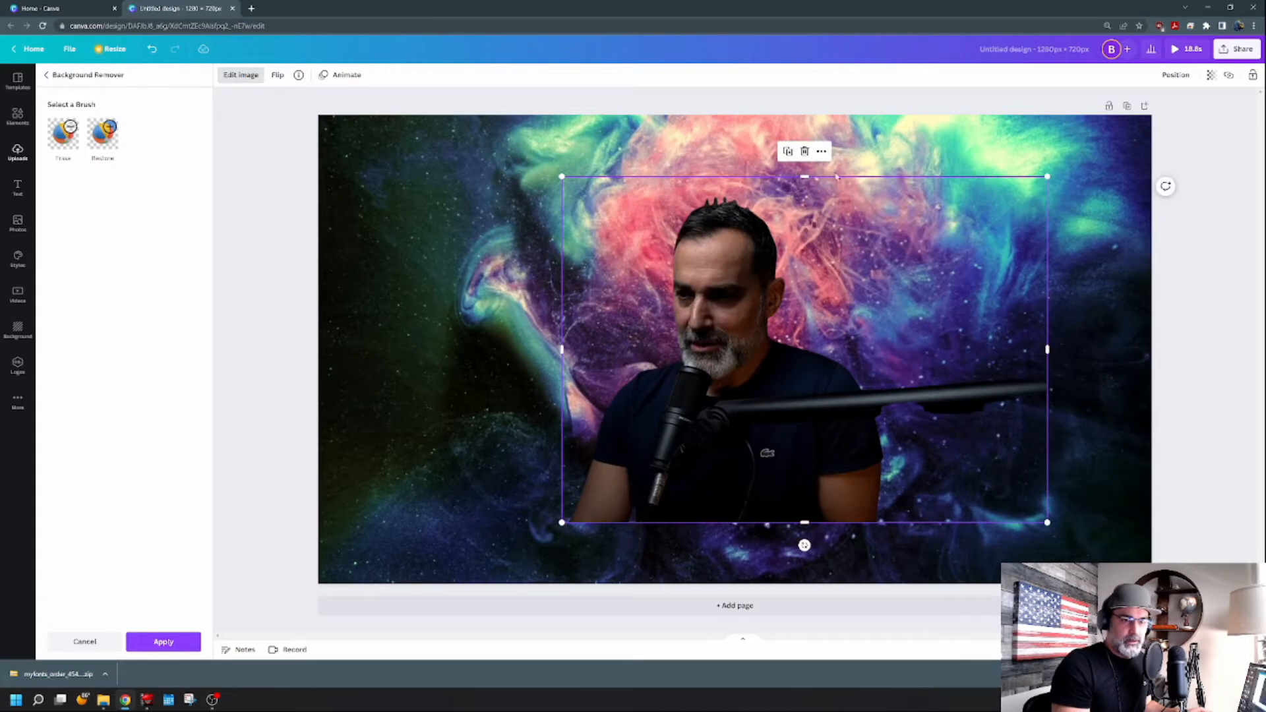
left_click_drag(806, 178, 806, 194)
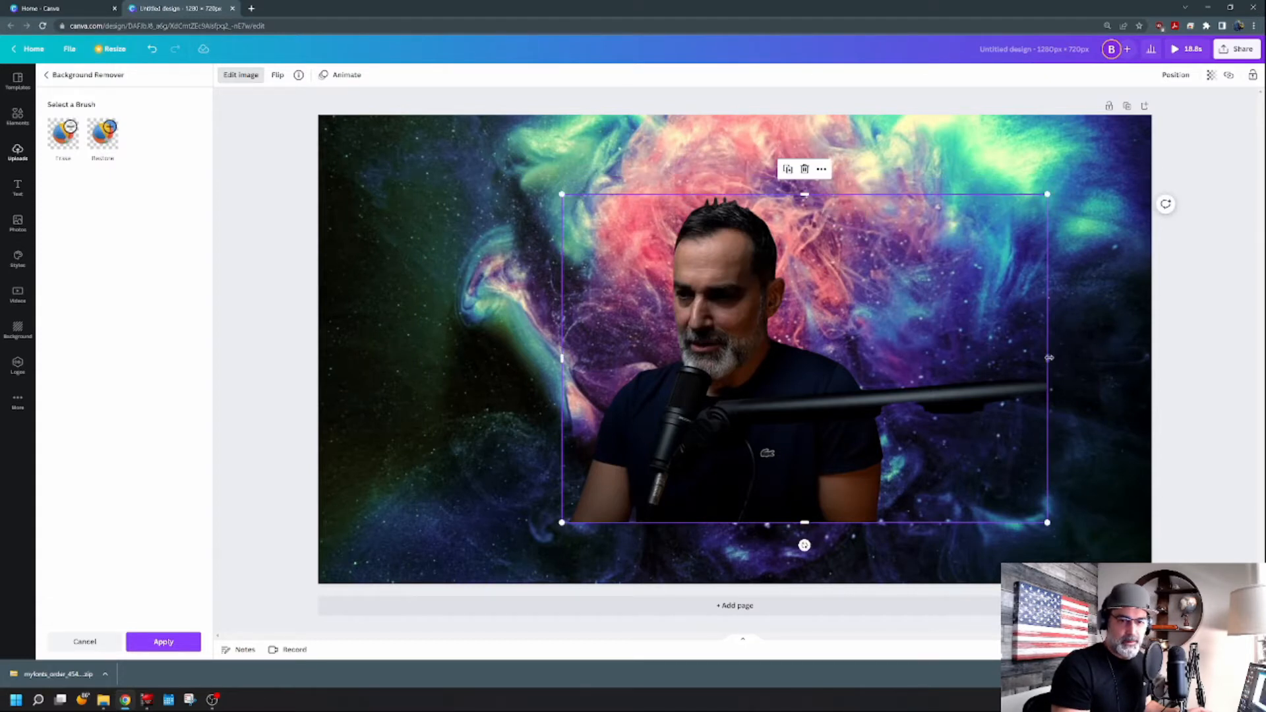
left_click_drag(1049, 357, 899, 360)
Move the cut-out photo to the lower right corner, enlarge it to the page edges, and apply the edit.
left_click_drag(772, 392, 1023, 452)
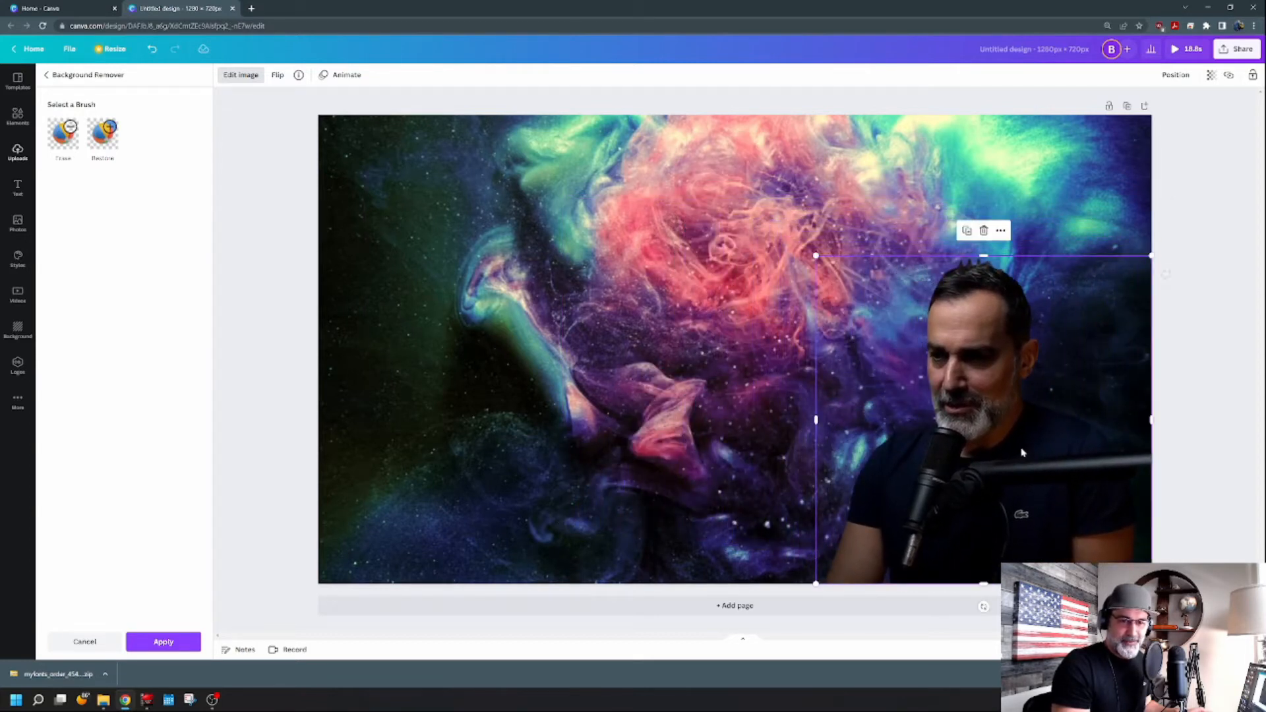
left_click_drag(813, 253, 652, 166)
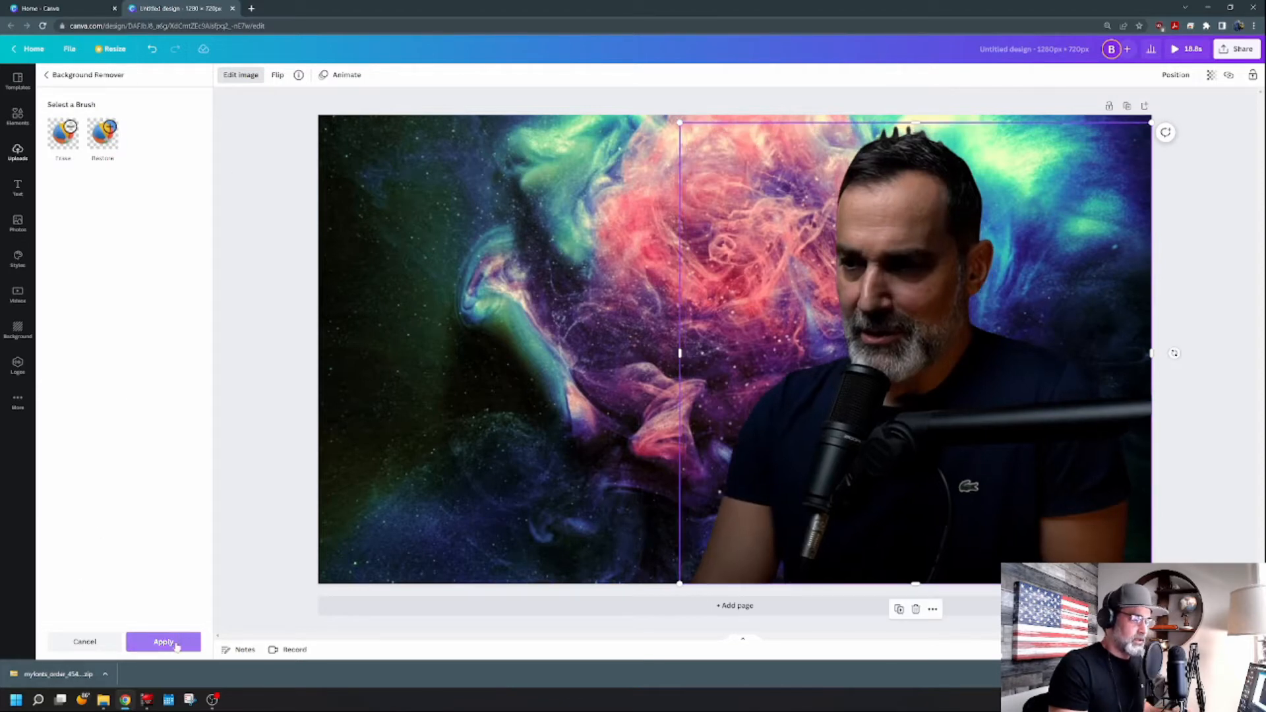
left_click(176, 644)
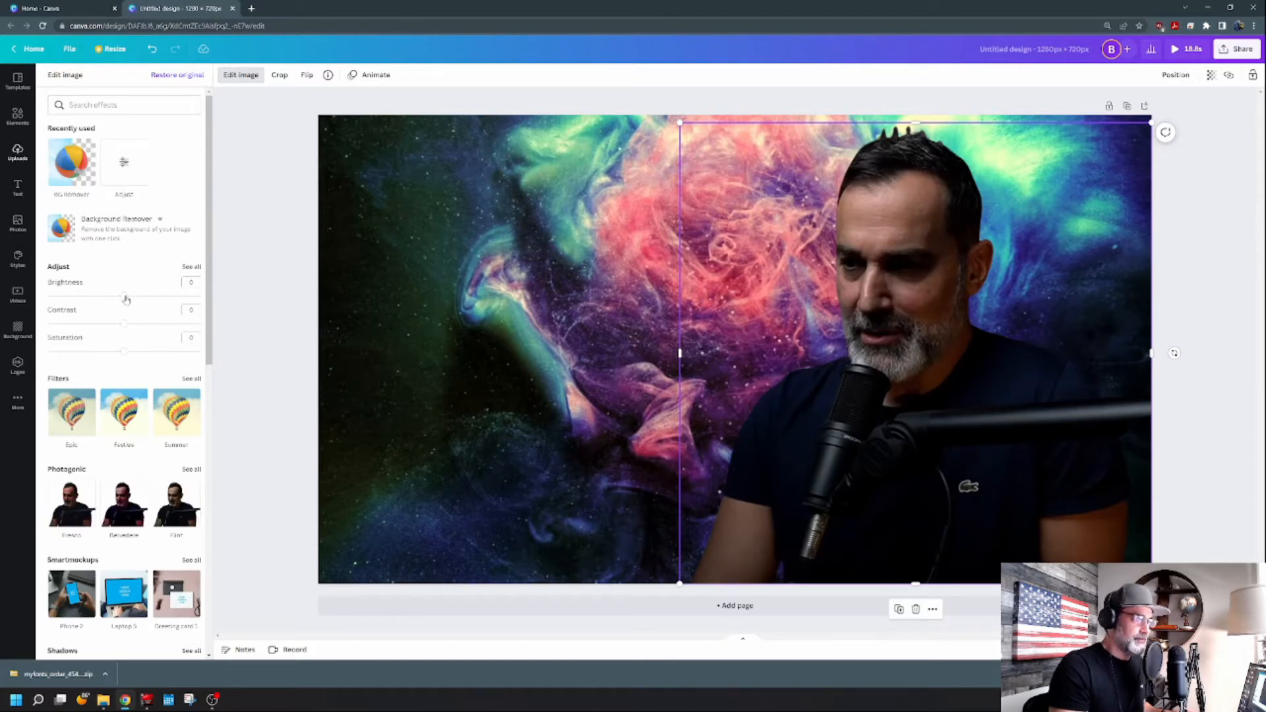
Raise the photo's brightness and contrast to 20.
left_click_drag(126, 299, 145, 336)
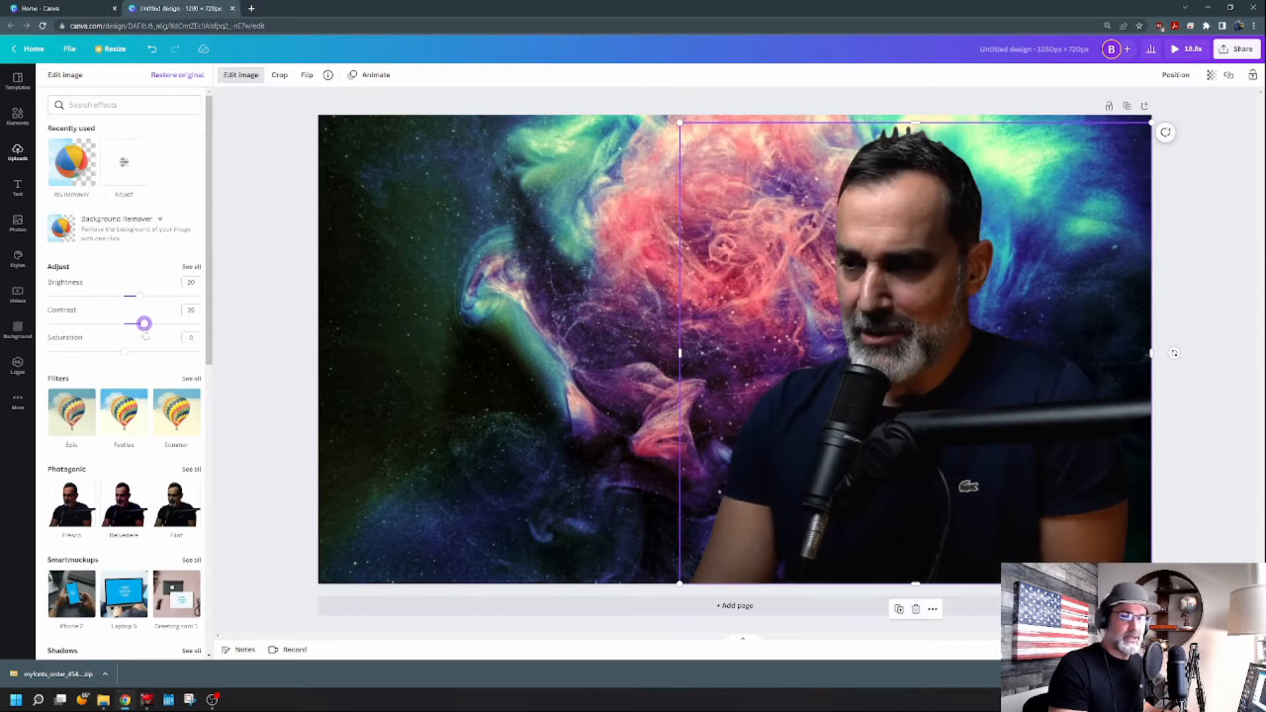
left_click(323, 321)
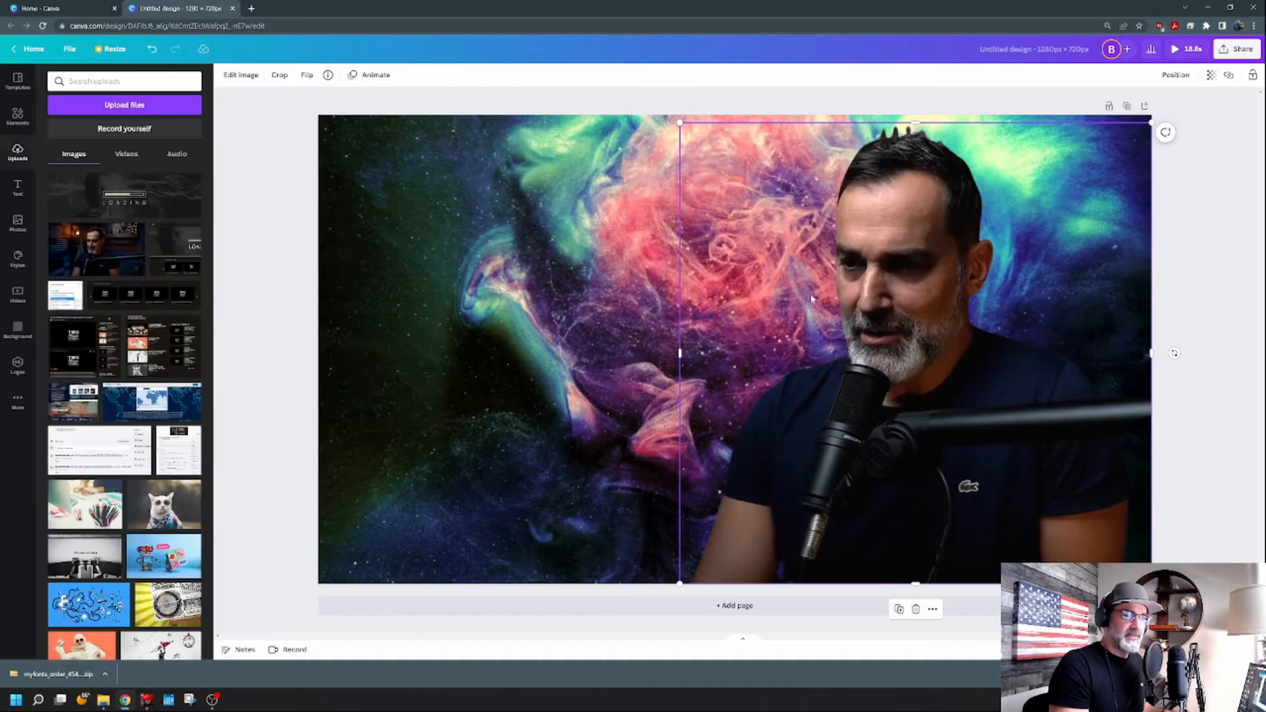
Apply the Breathe photo animation to the cut-out photo.
left_click(409, 283)
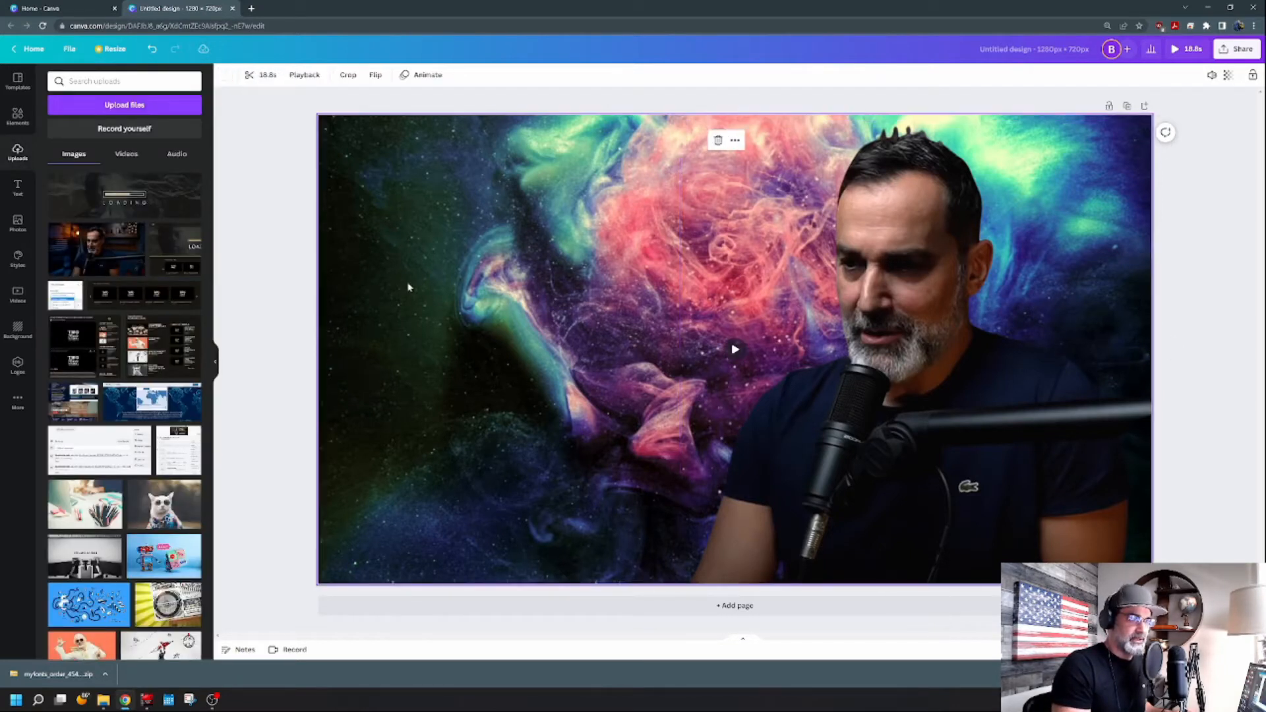
left_click(892, 320)
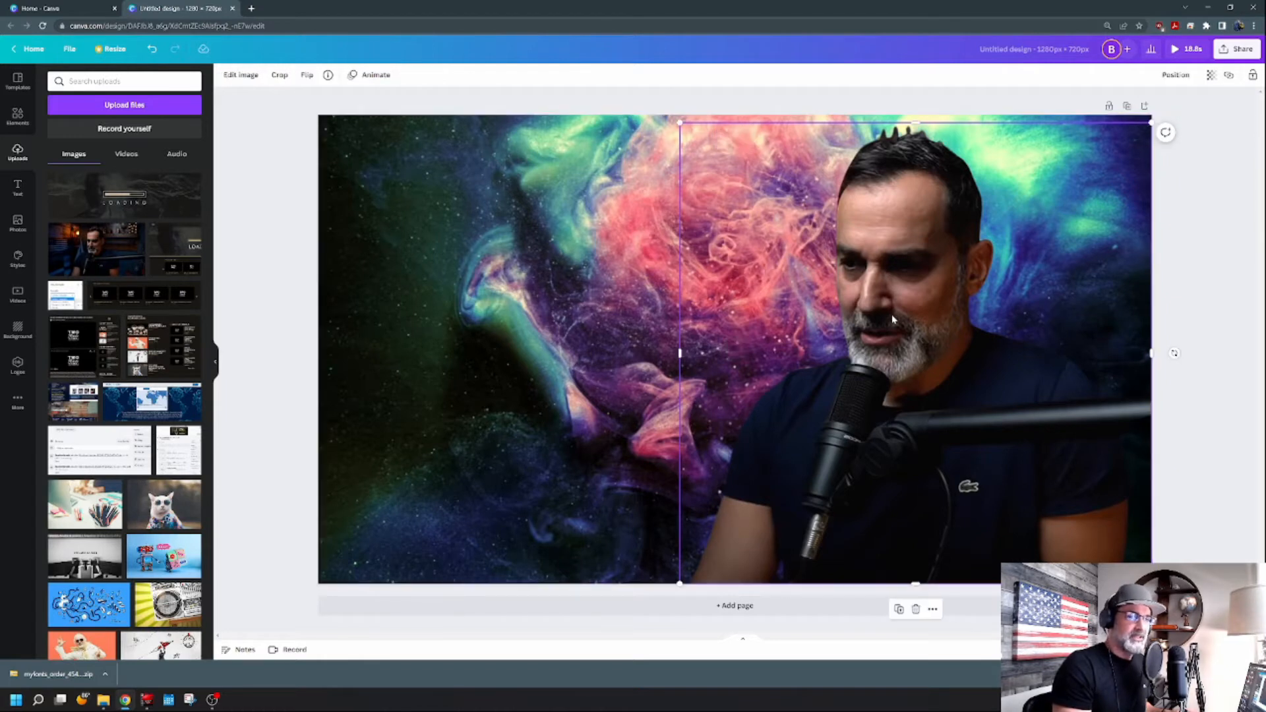
left_click(371, 75)
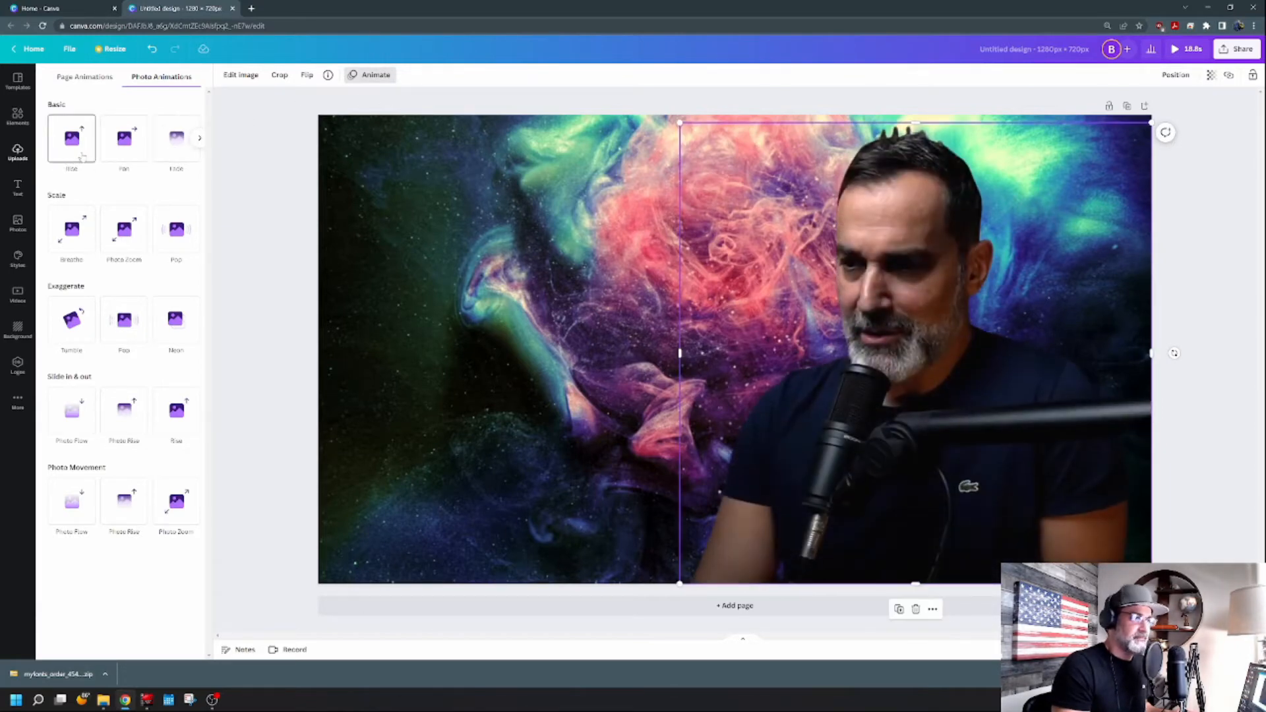
left_click(78, 240)
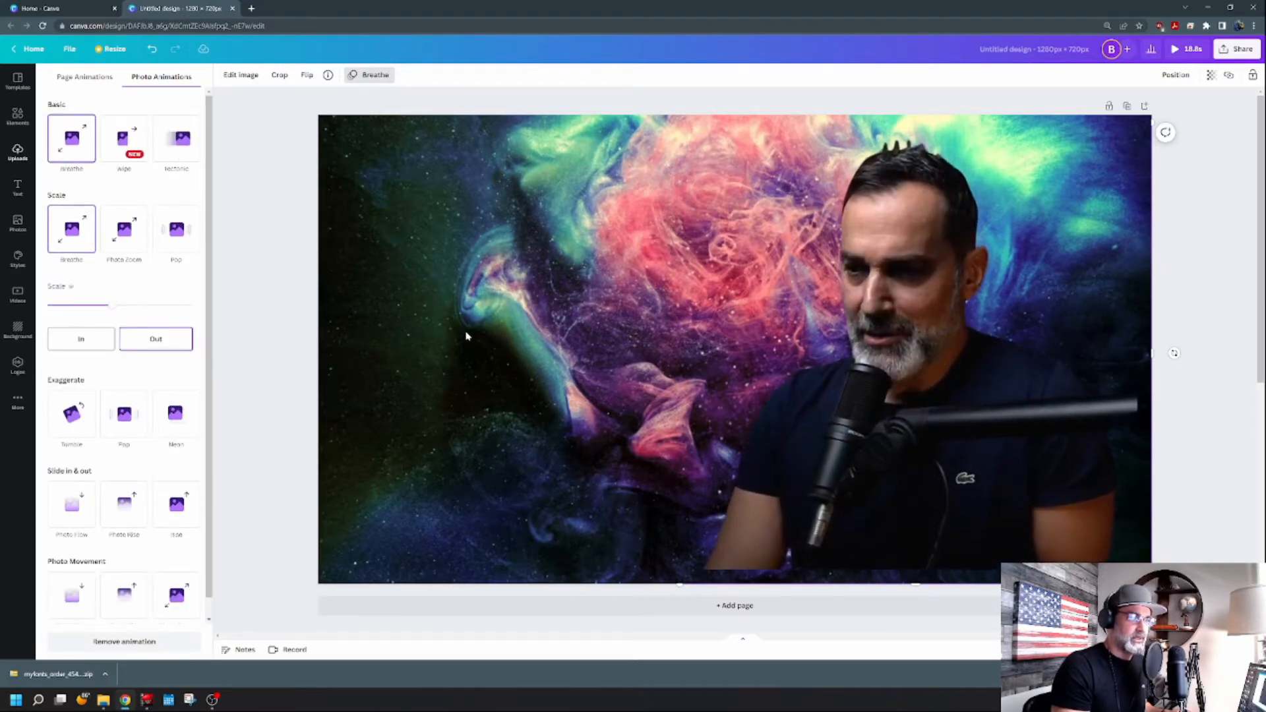
Add a heading text box and move it to the upper left area of the page.
left_click(18, 190)
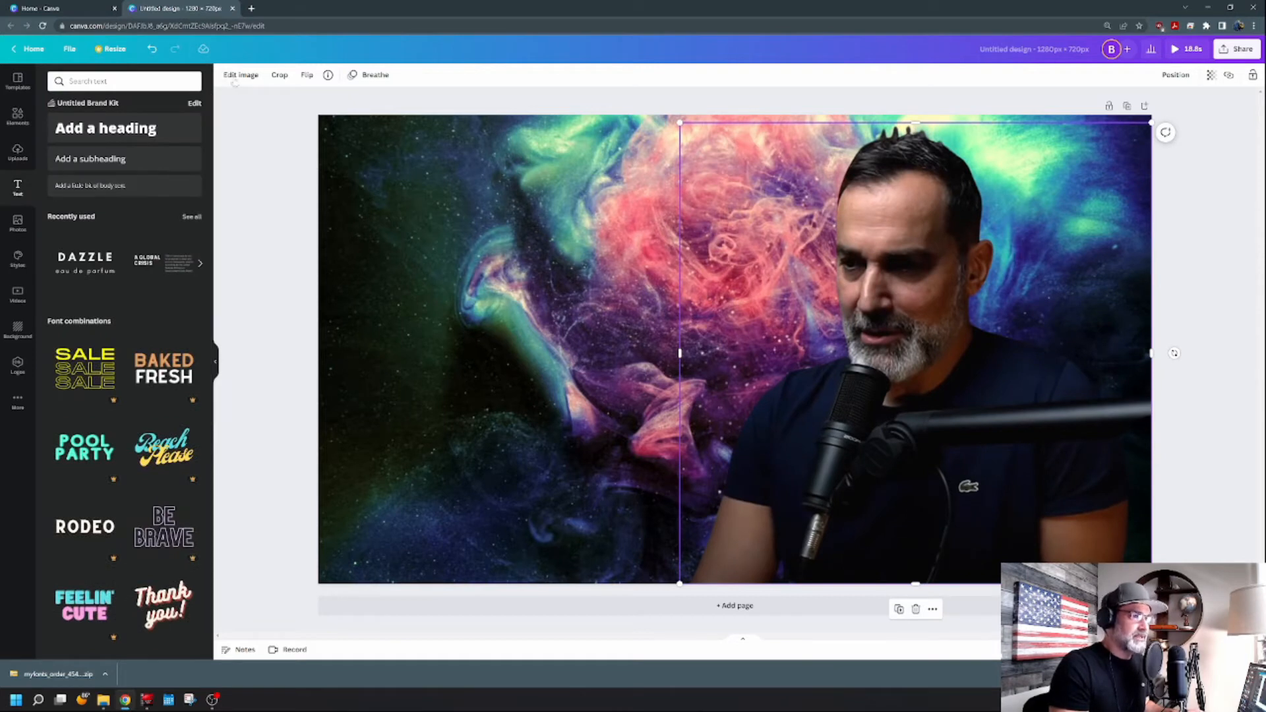
left_click(145, 130)
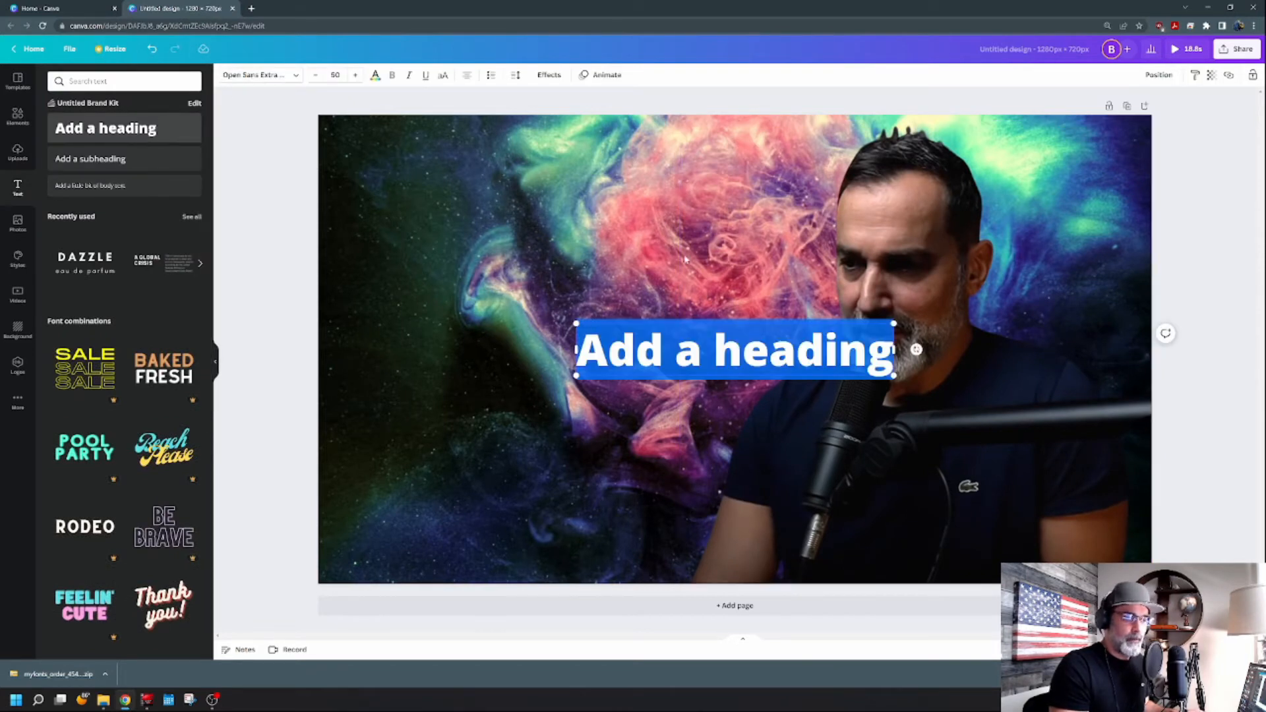
left_click_drag(730, 347, 451, 351)
left_click(462, 349)
left_click_drag(732, 353, 535, 320)
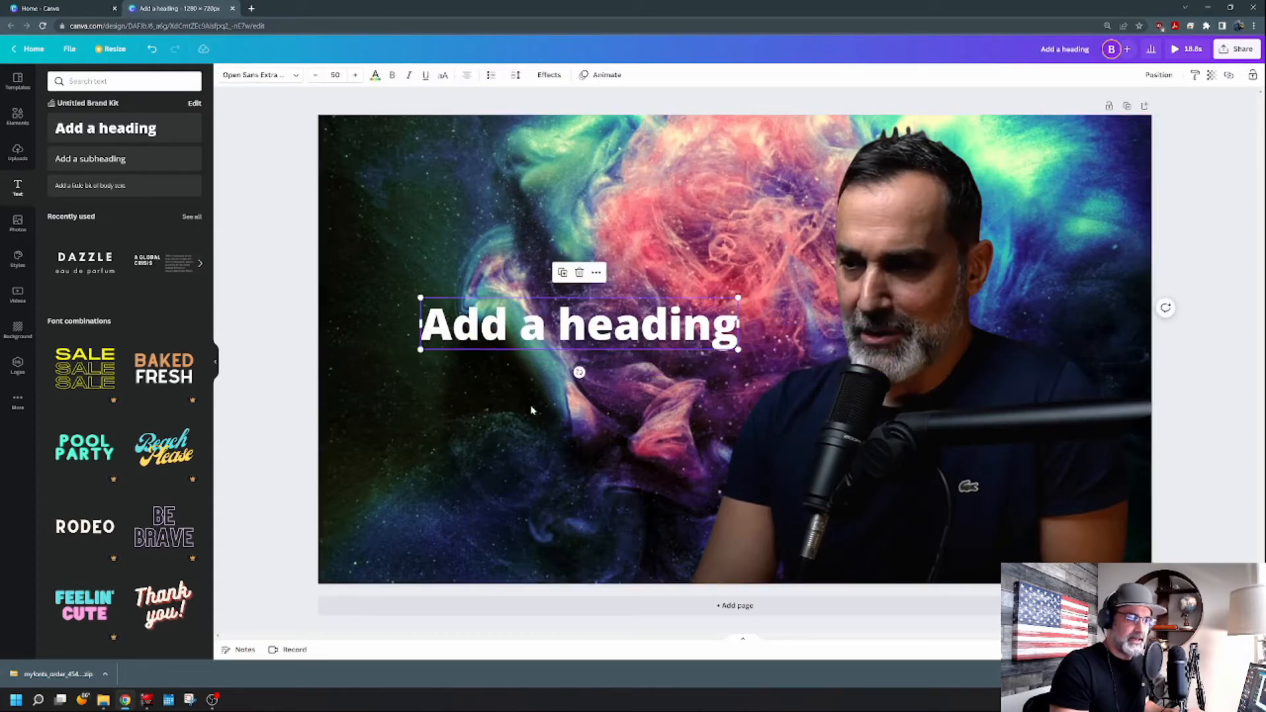
left_click(548, 429)
left_click_drag(732, 347, 534, 264)
Set the heading font to Glacial Indifference and make it bold.
left_click(284, 76)
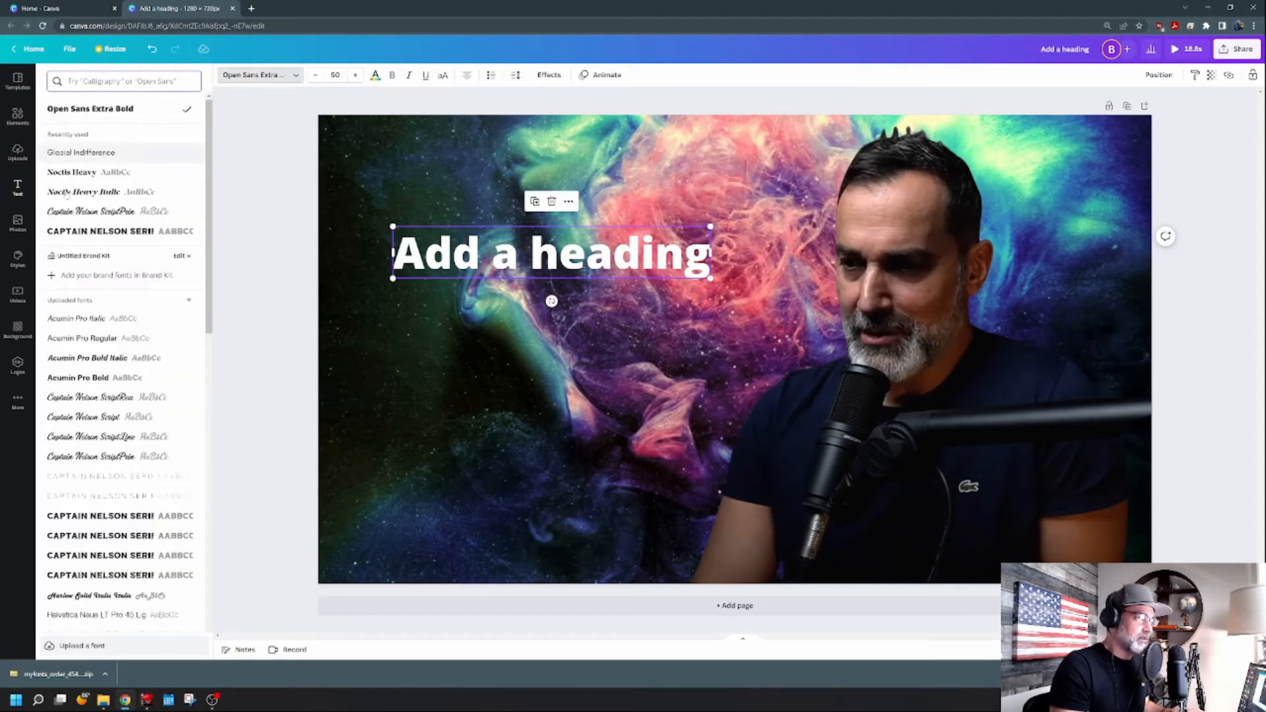
left_click(86, 155)
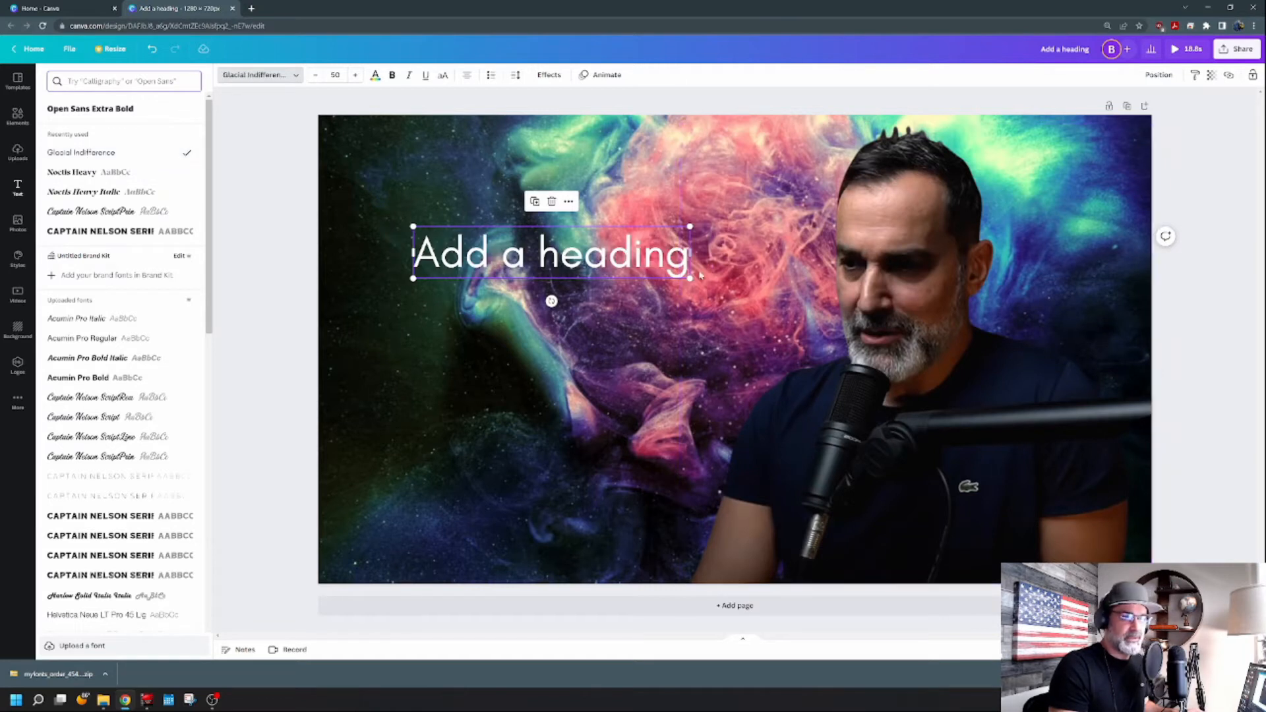
left_click(391, 76)
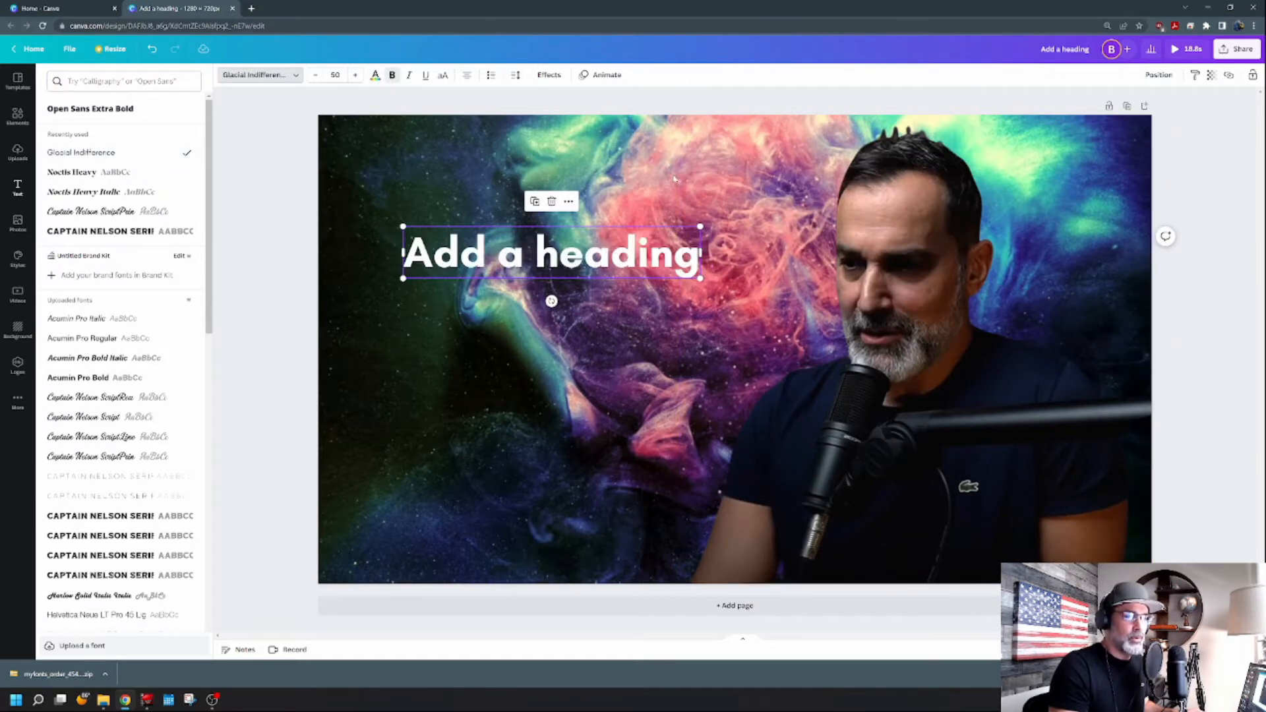
Widen the heading text box and center-align its text.
left_click_drag(703, 254, 756, 254)
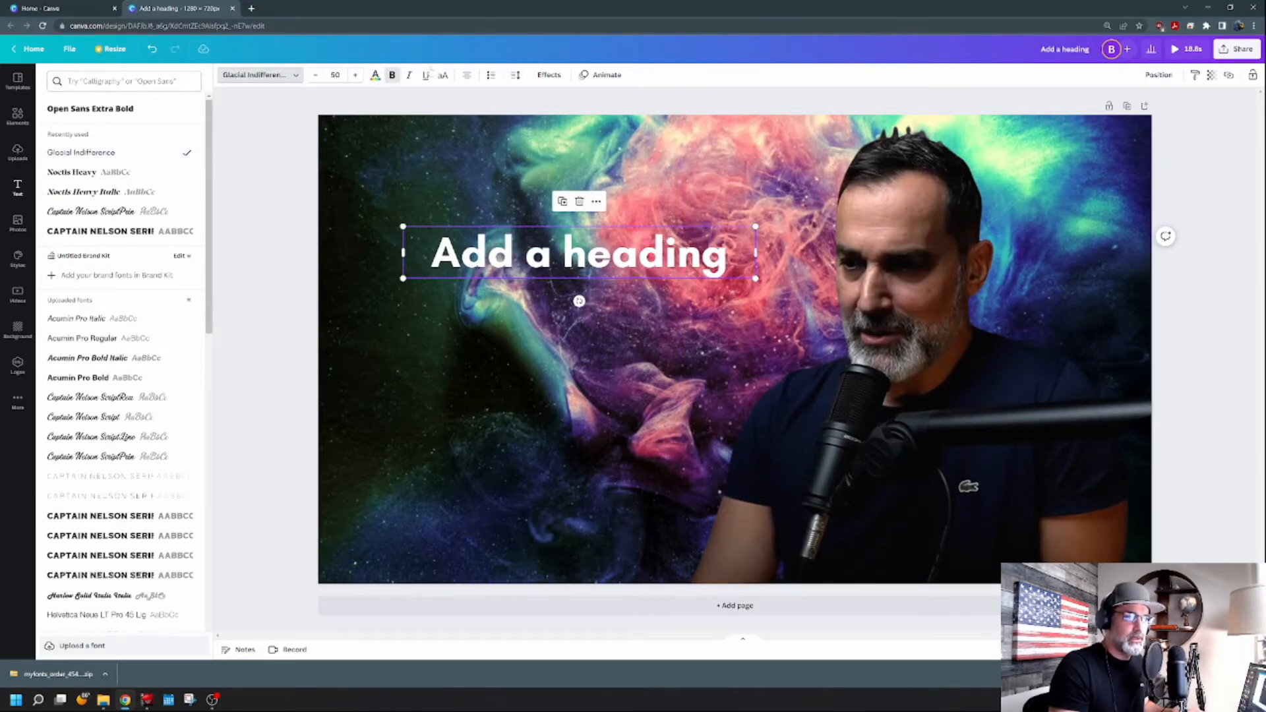
left_click(466, 74)
Replace the heading text with HOW TO.
double_click(704, 264)
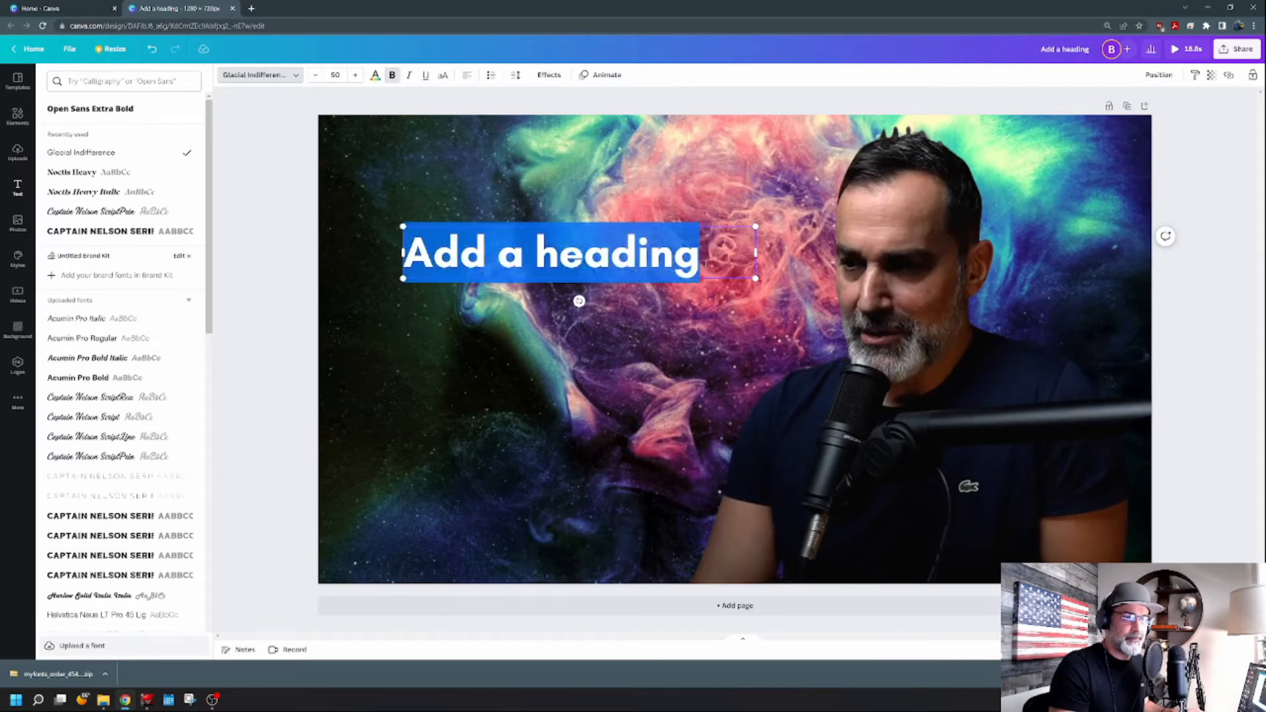
type("H")
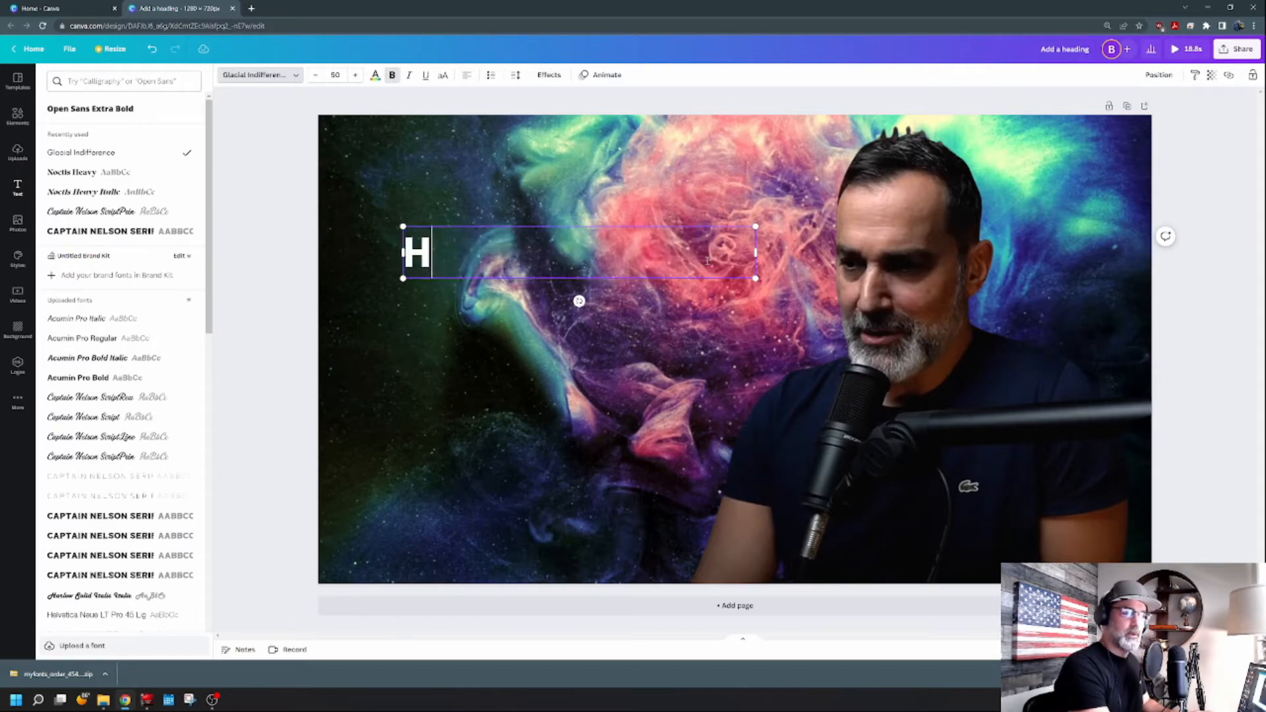
type("OW TO")
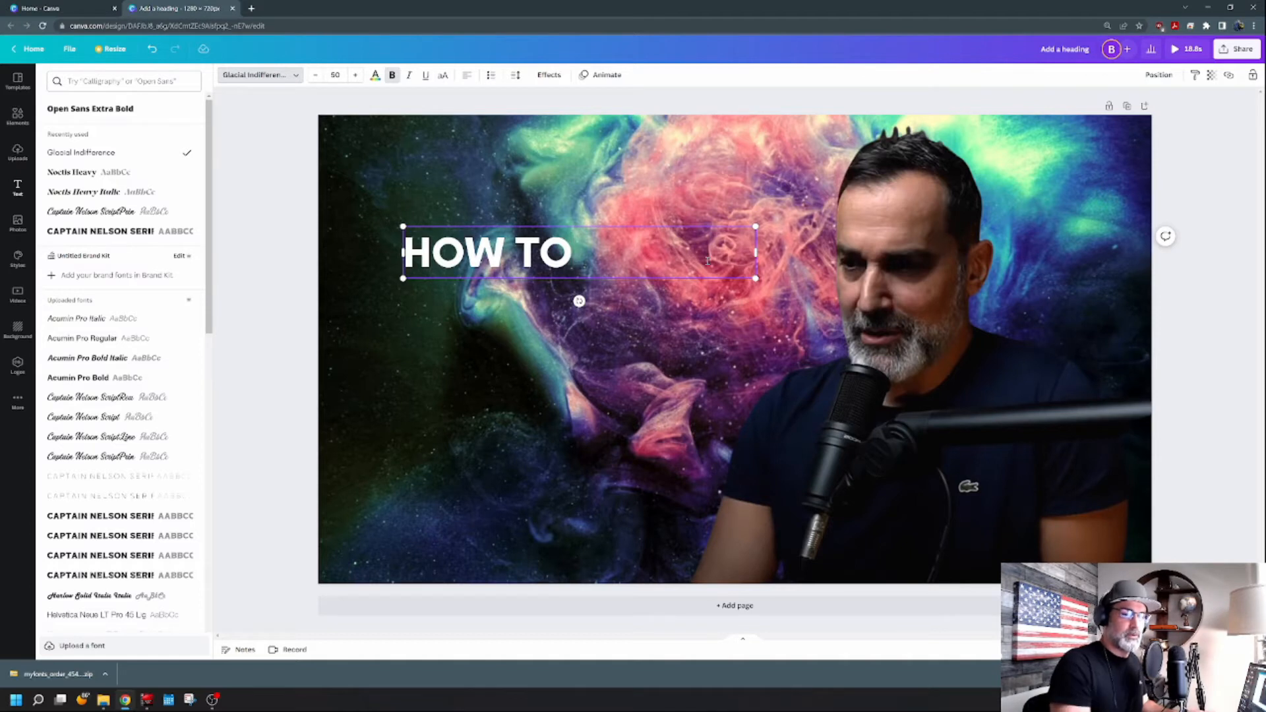
key("Escape")
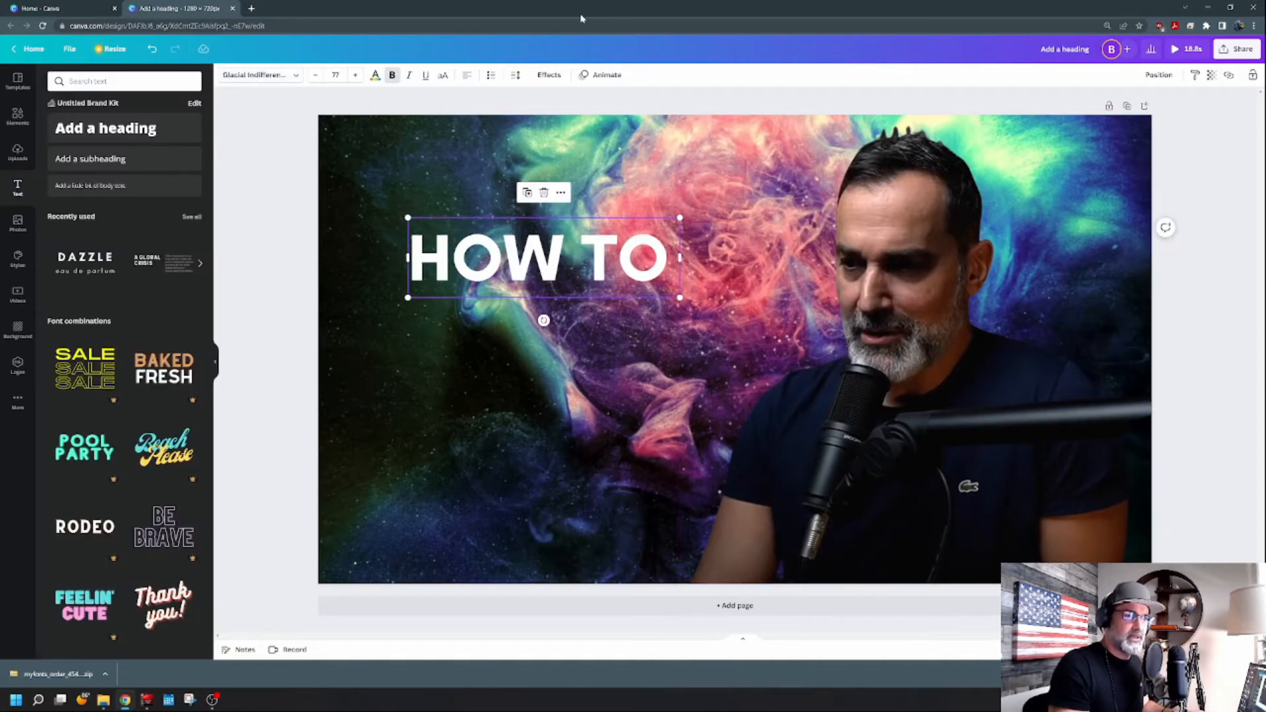
Apply a black Shadow effect to the heading, setting transparency to 100 and reducing the offset.
left_click(549, 74)
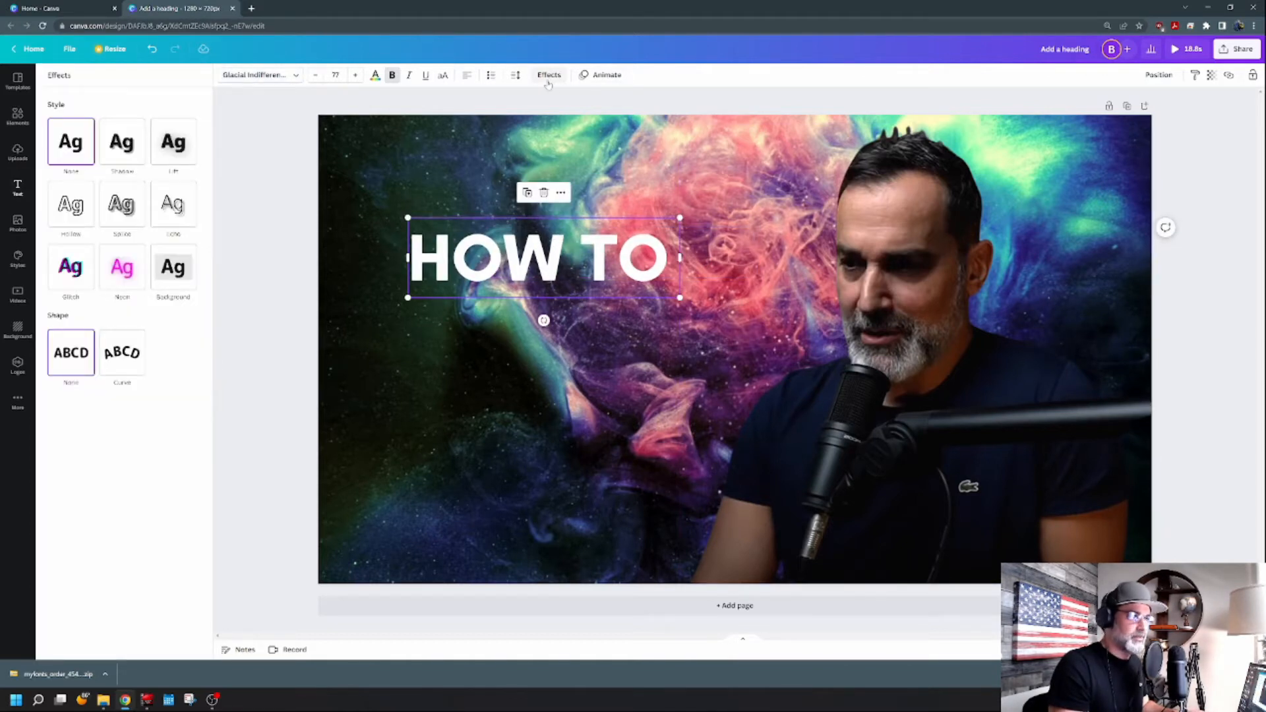
left_click(119, 152)
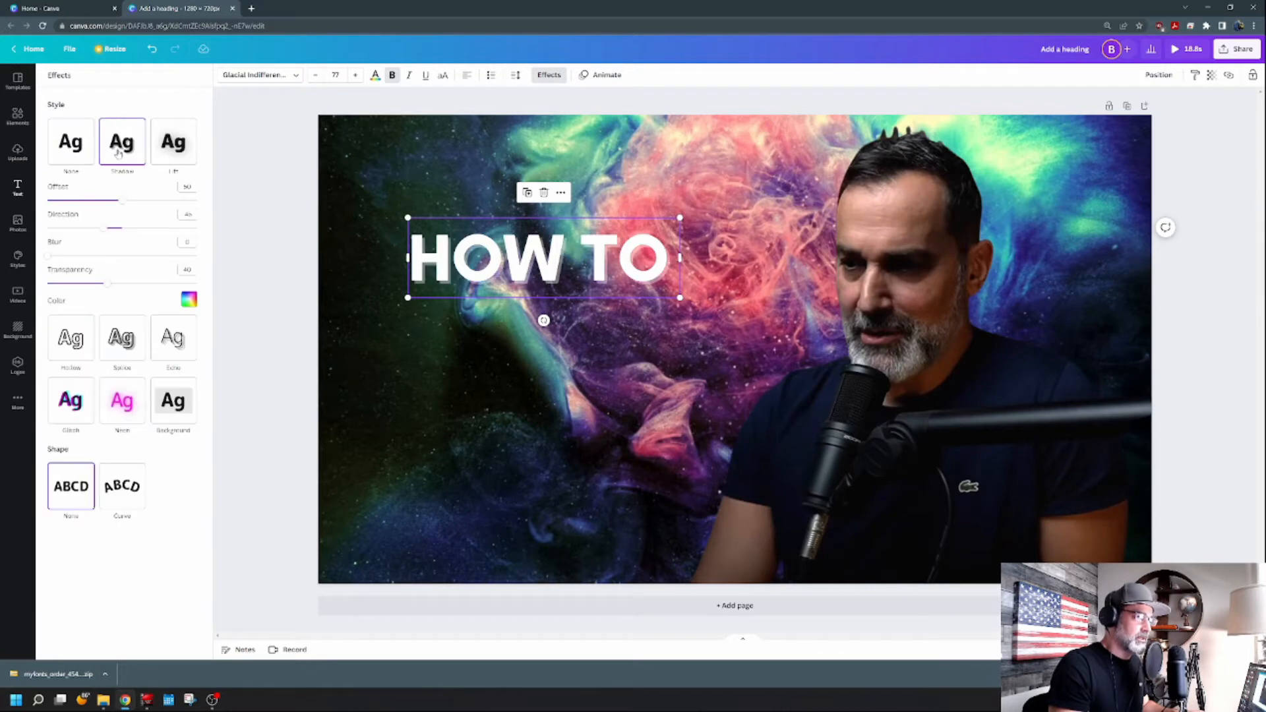
left_click(188, 299)
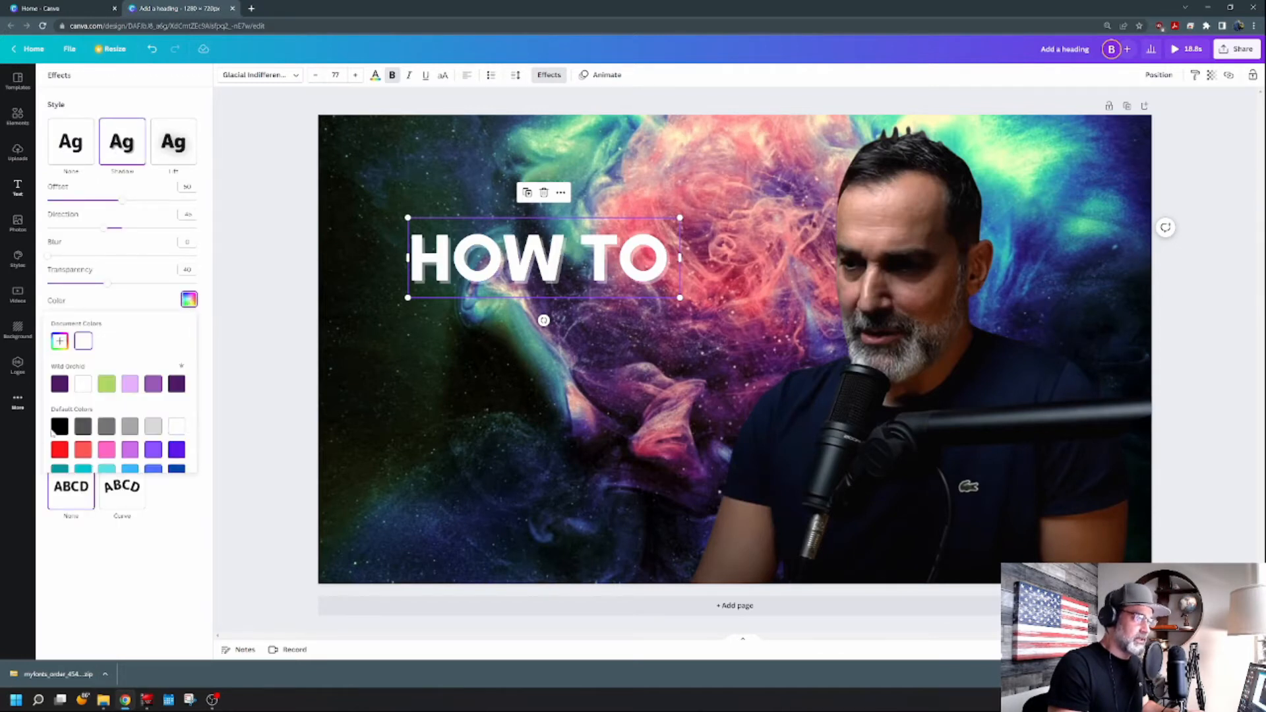
left_click(60, 426)
left_click_drag(113, 287, 202, 303)
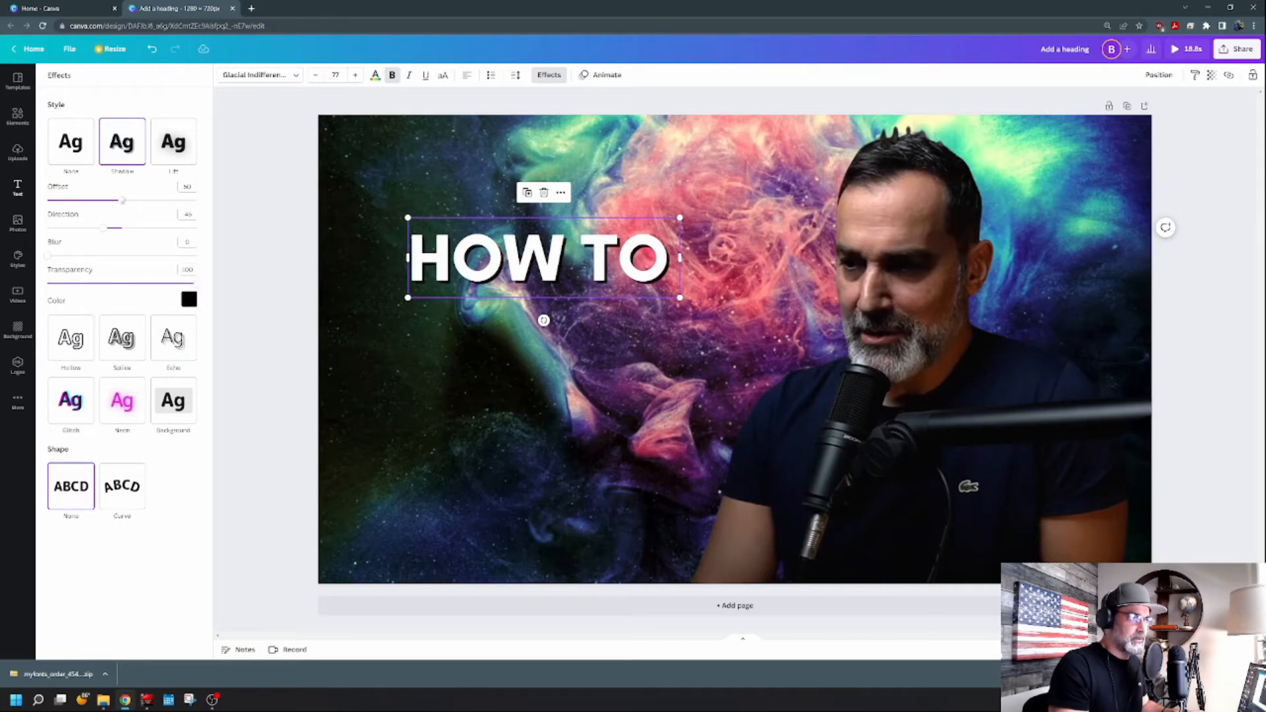
left_click_drag(122, 200, 94, 200)
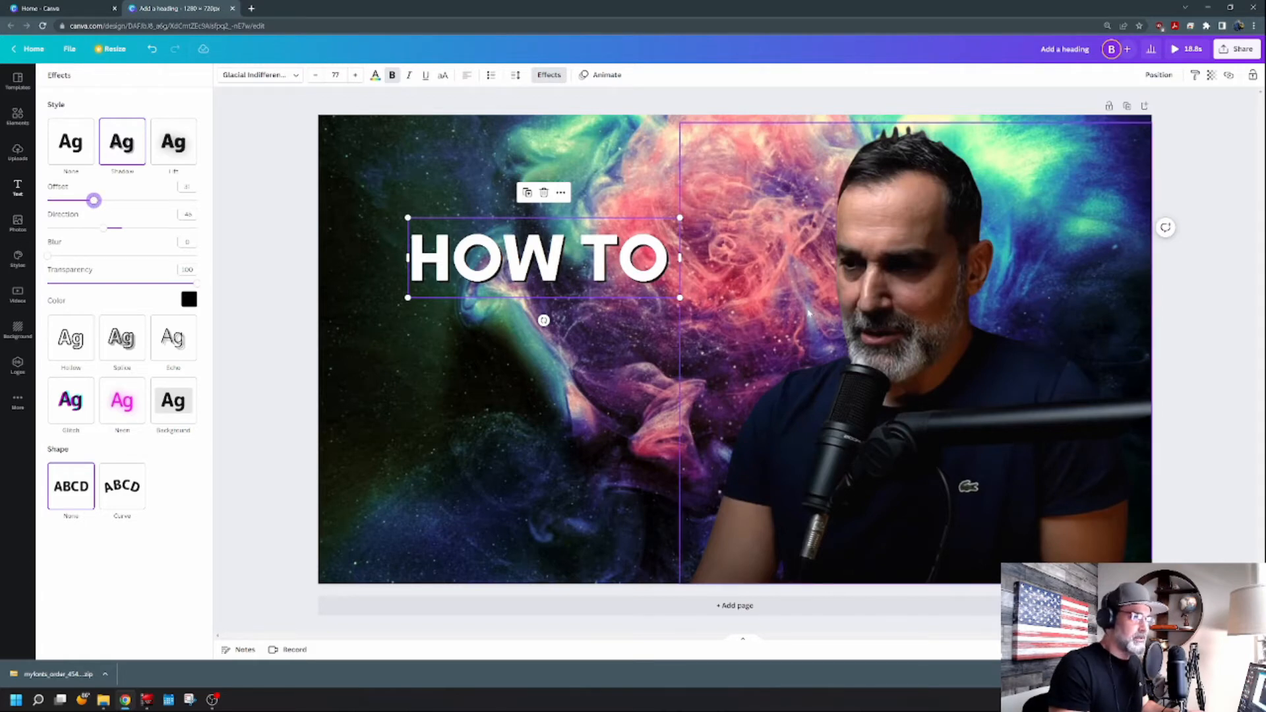
Enlarge the heading text box slightly and nudge it back into place.
left_click_drag(680, 298, 711, 307)
left_click_drag(620, 275, 605, 271)
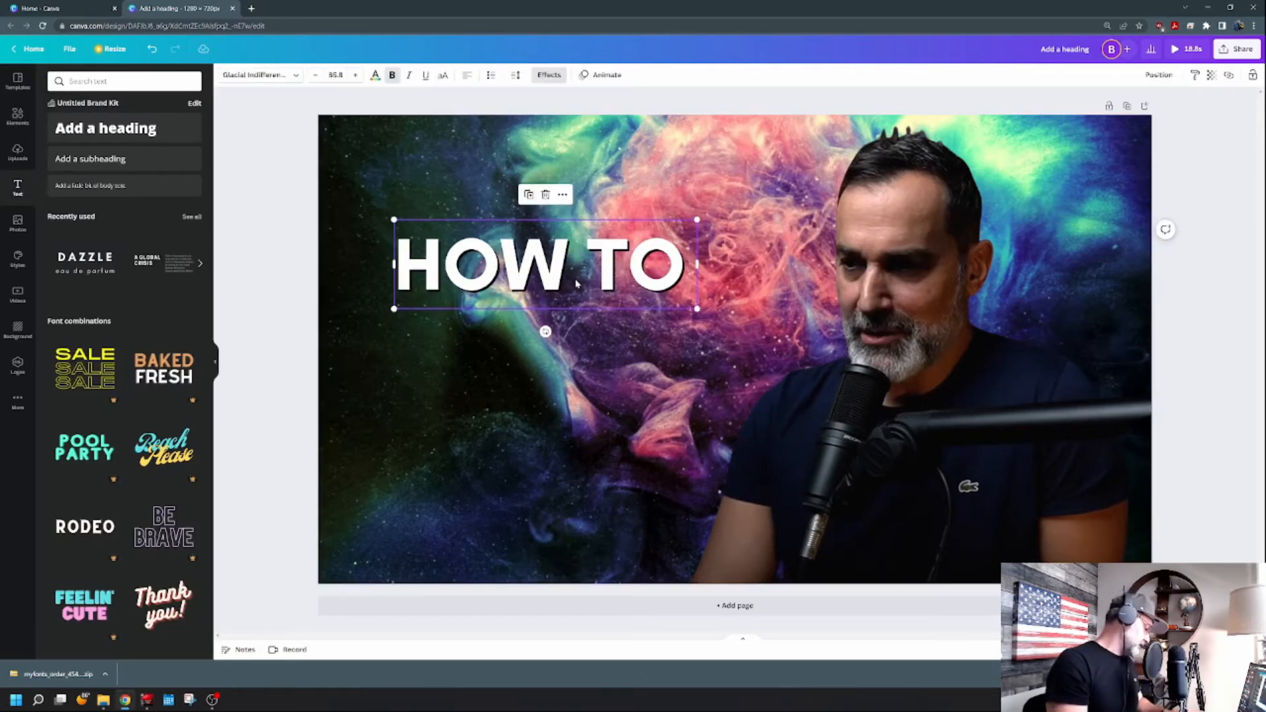
Duplicate the heading below the original, replace its text with Create and switch it to uppercase.
key("ctrl+d")
left_click_drag(580, 285, 575, 348)
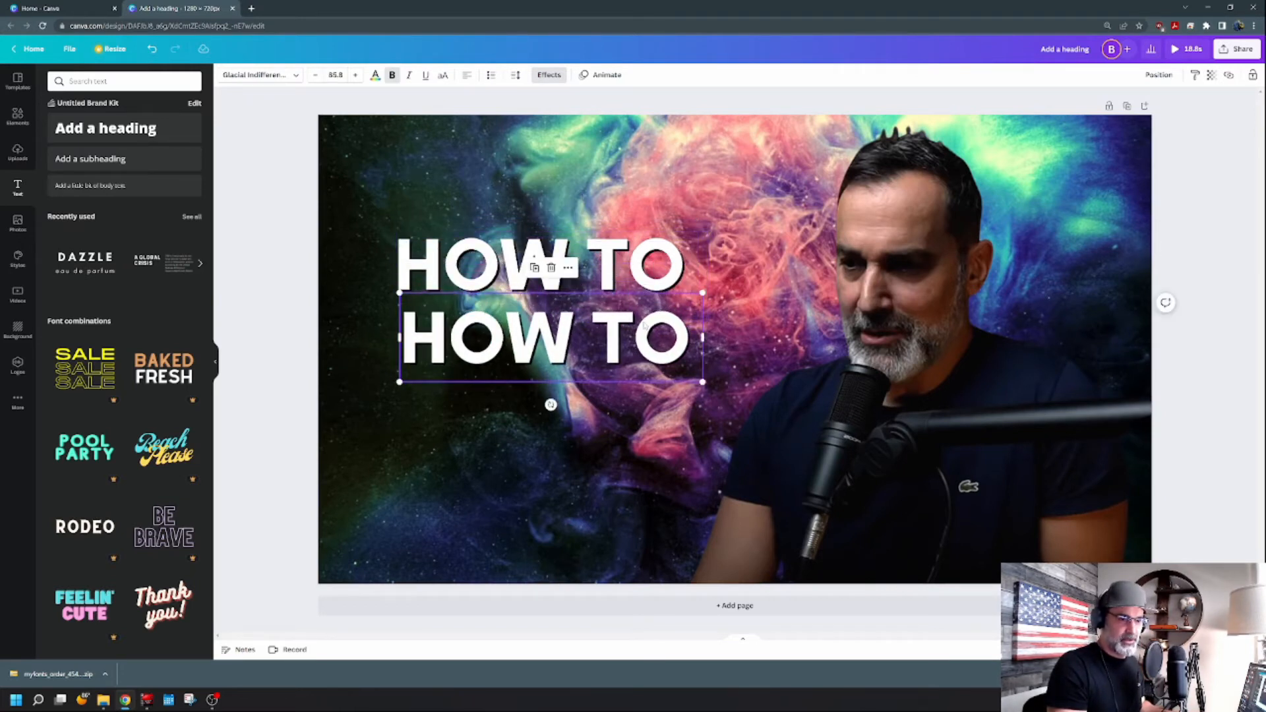
left_click(681, 350)
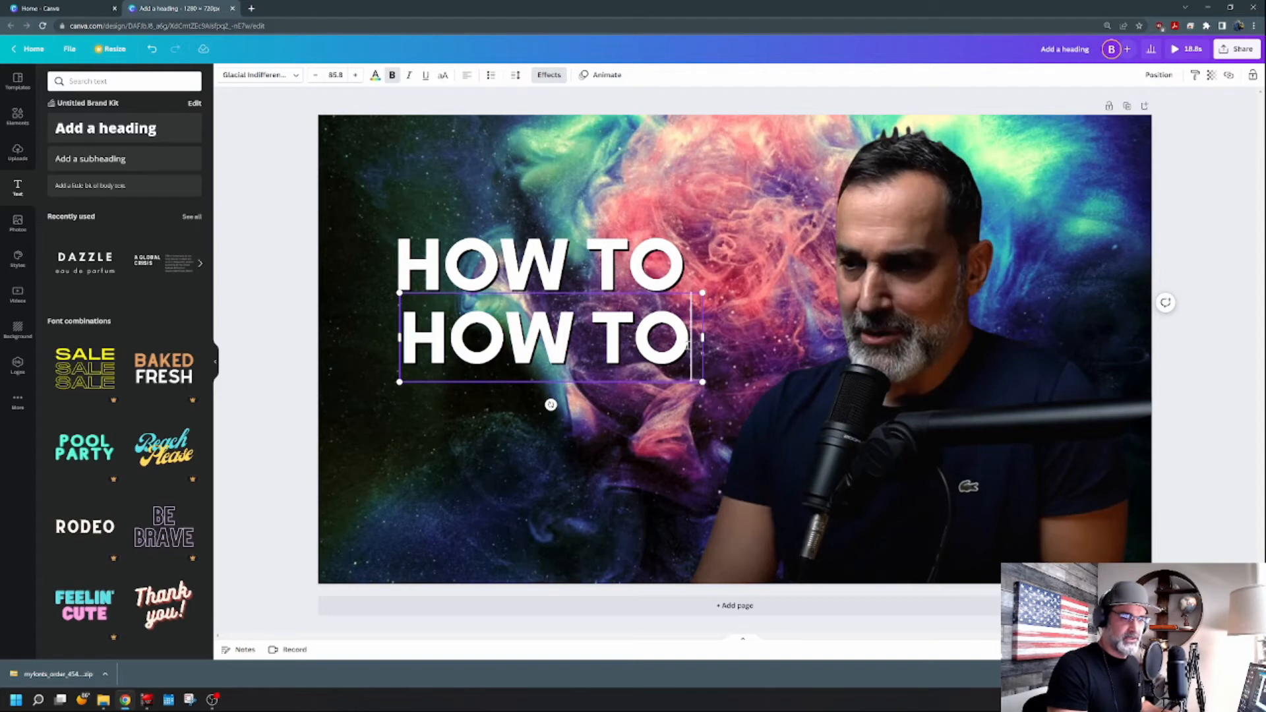
left_click_drag(681, 349, 414, 342)
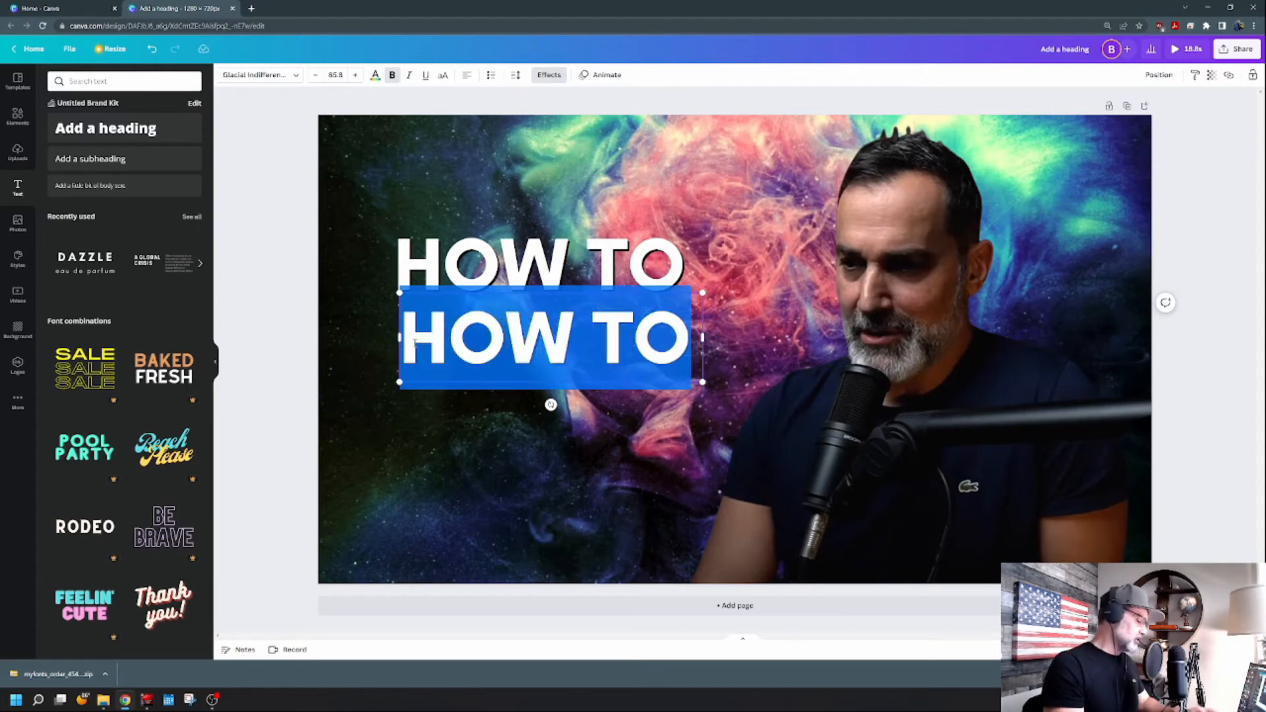
type("Create")
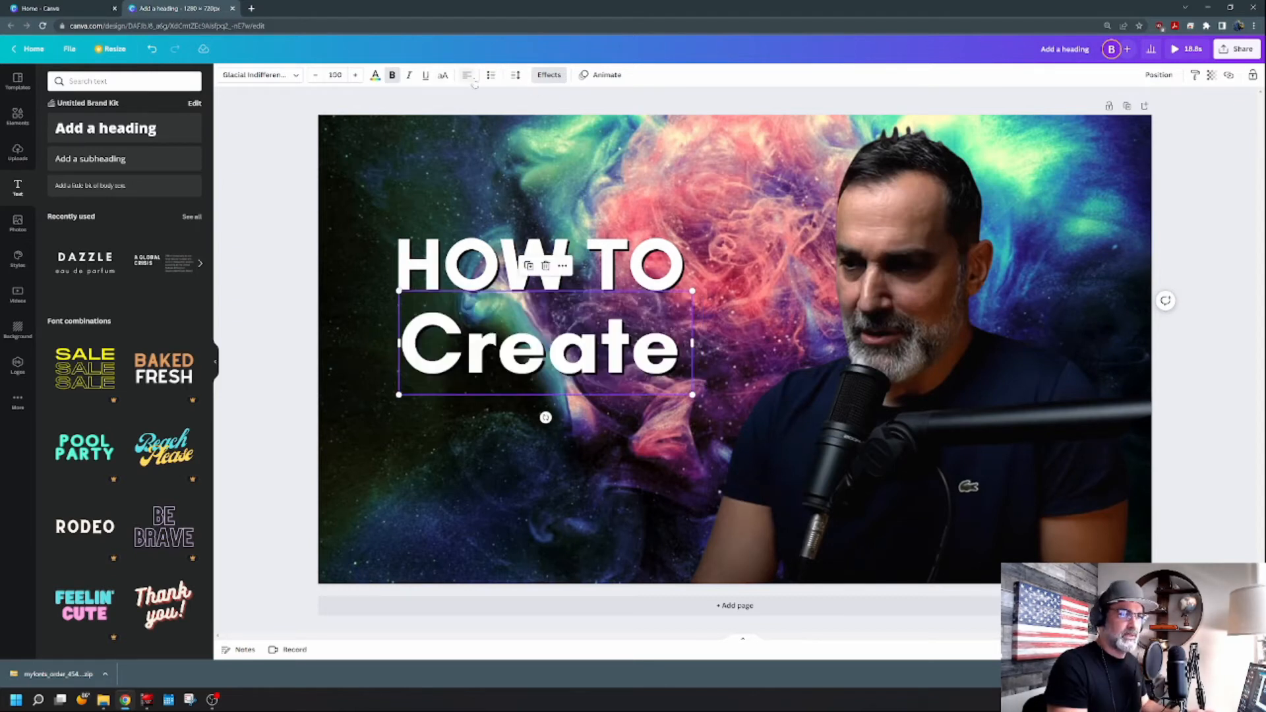
left_click(444, 77)
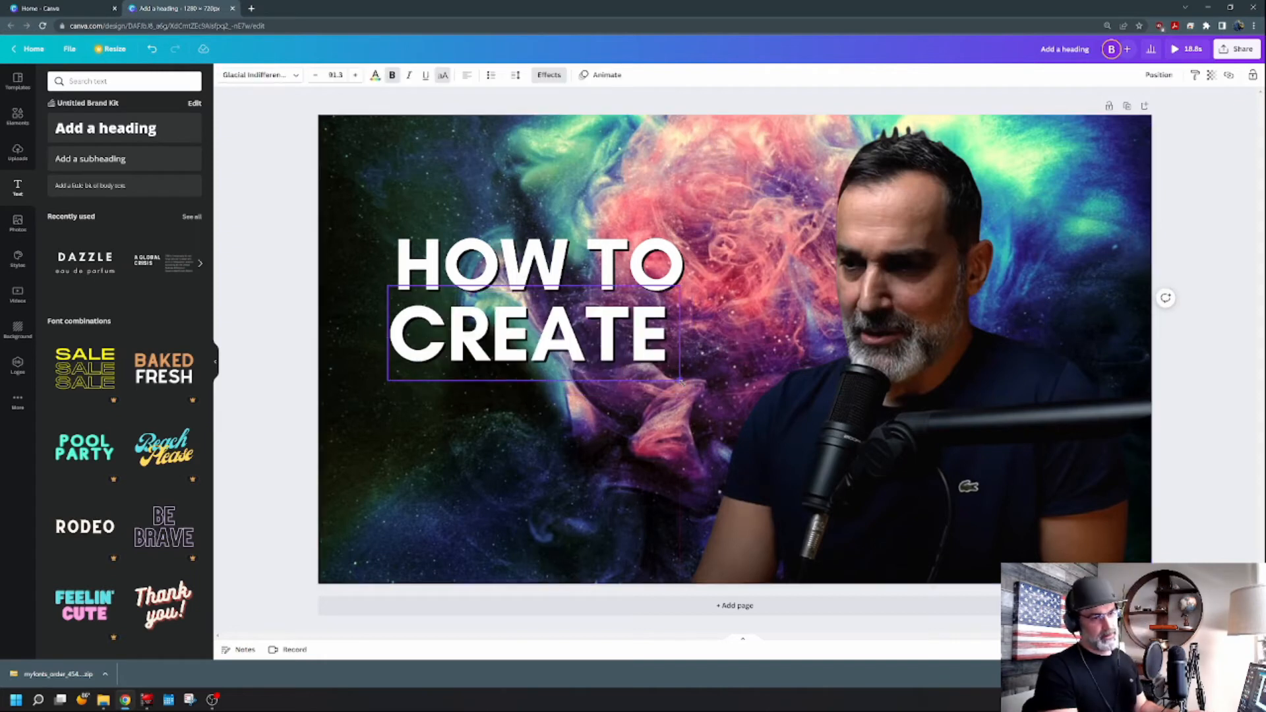
Copy and paste the CREATE line below itself and replace the pasted text with ALCHEMY.
left_click(466, 357)
key("ctrl+c")
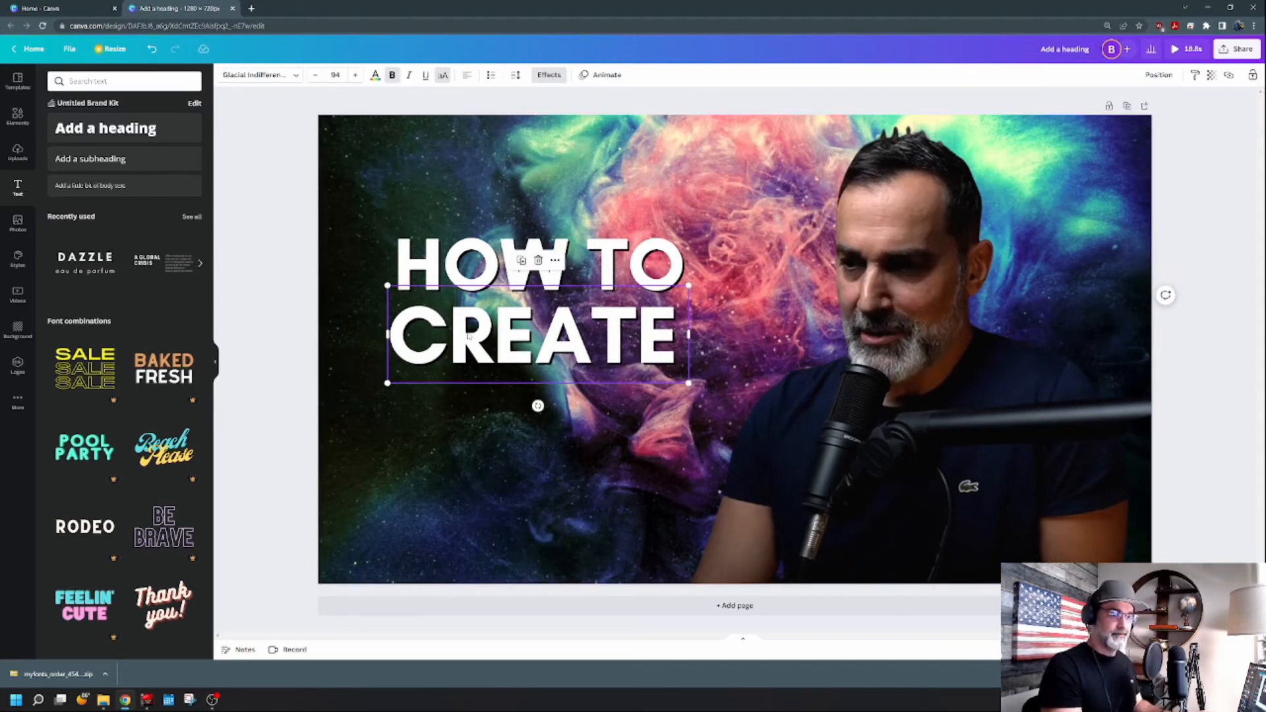
key("ctrl+v")
left_click_drag(466, 356, 451, 409)
left_click(650, 404)
left_click_drag(665, 403, 391, 404)
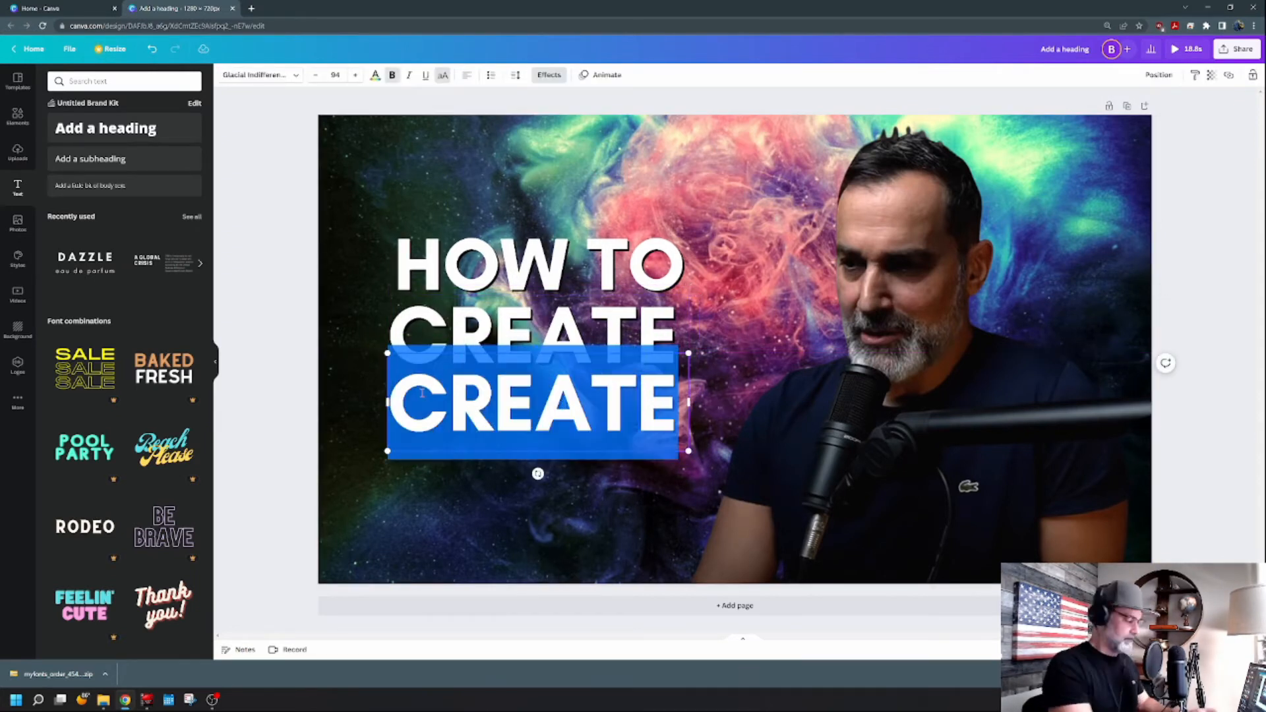
type("ALCHEMY")
Resize the ALCHEMY line to match the width of the lines above and position it beneath them.
left_click_drag(690, 462, 678, 432)
key("ctrl+z")
left_click(663, 455)
left_click(566, 400)
left_click_drag(565, 400, 566, 410)
left_click(729, 351)
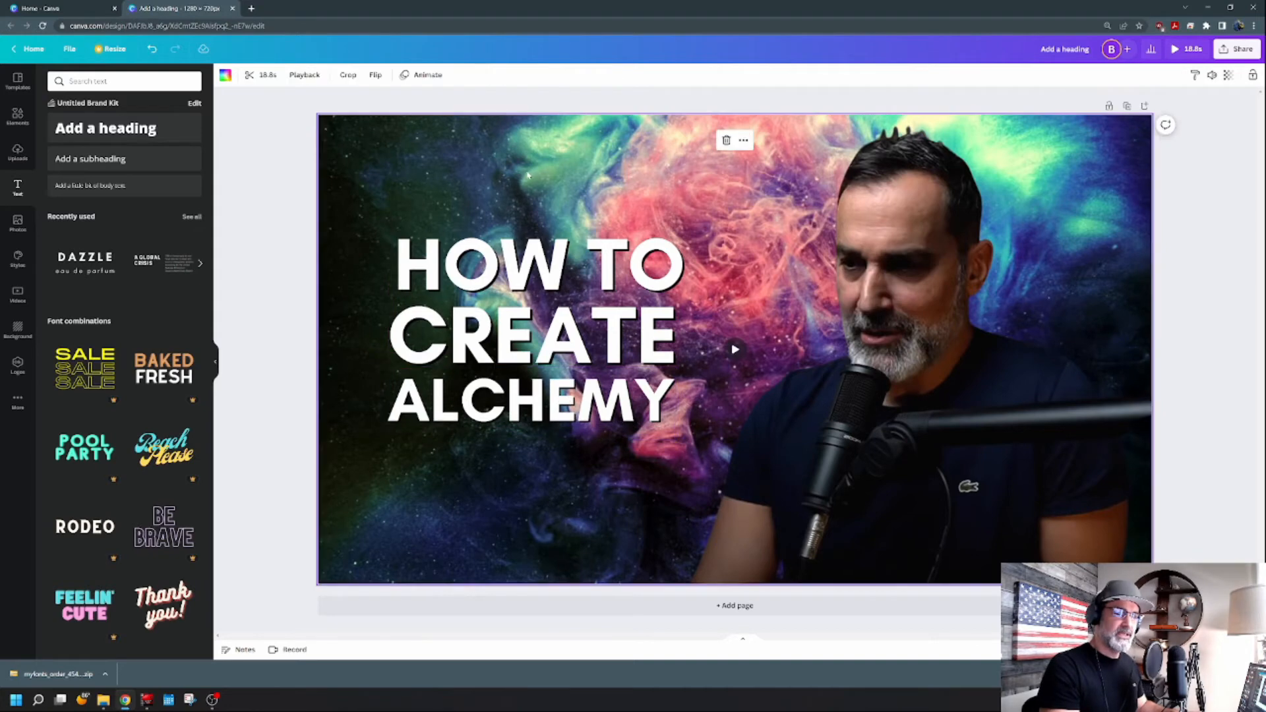
Play the background video on the canvas to check its motion behind the elements.
left_click(736, 351)
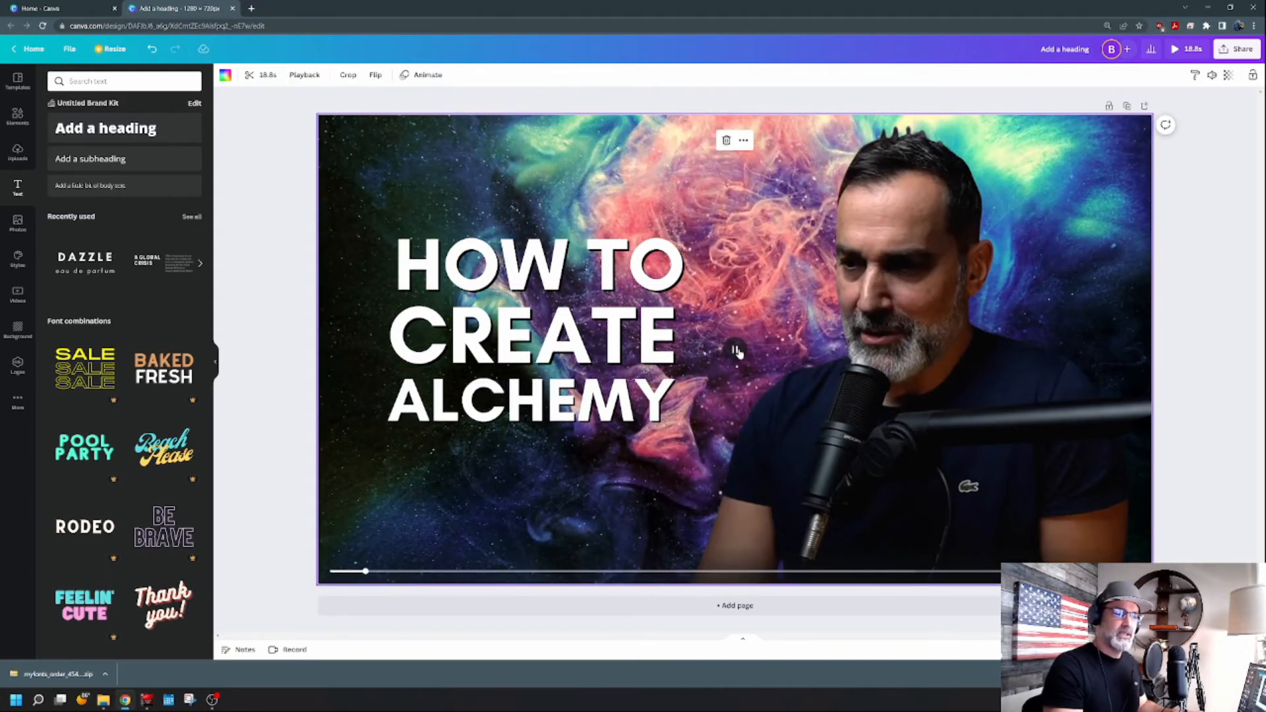
left_click(732, 349)
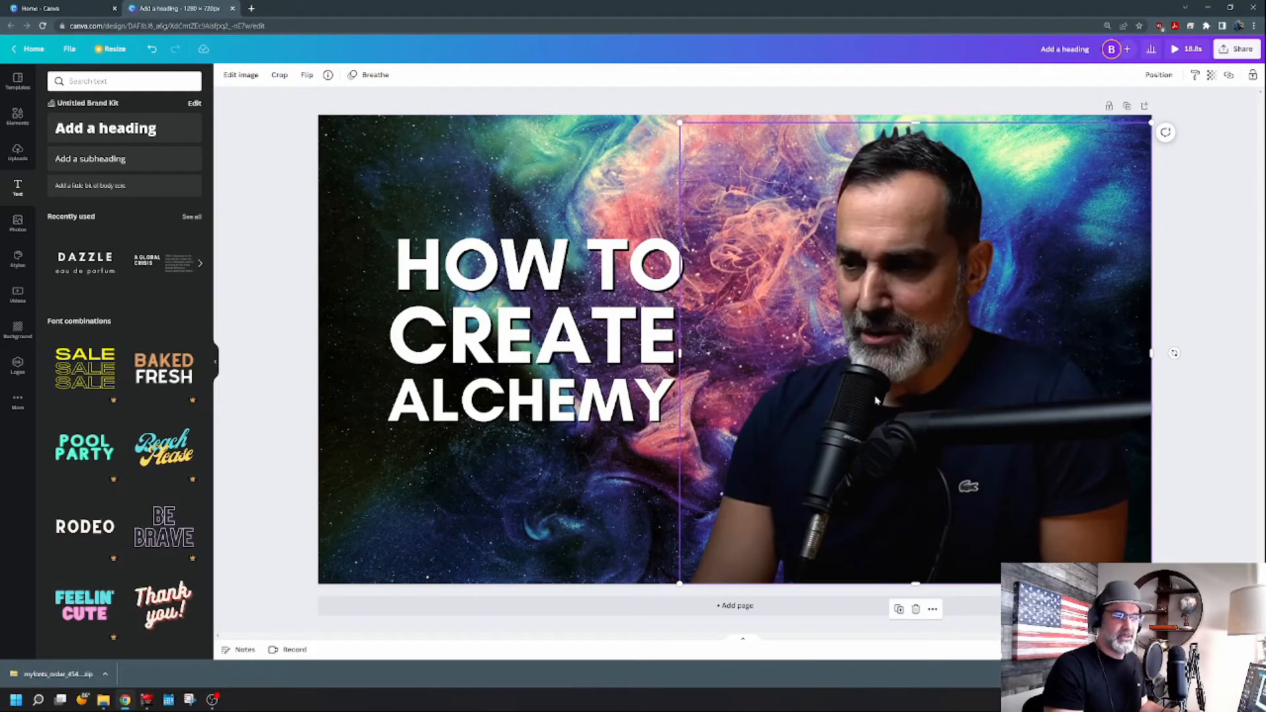
left_click(656, 415)
left_click_drag(676, 437, 680, 441)
left_click(929, 437)
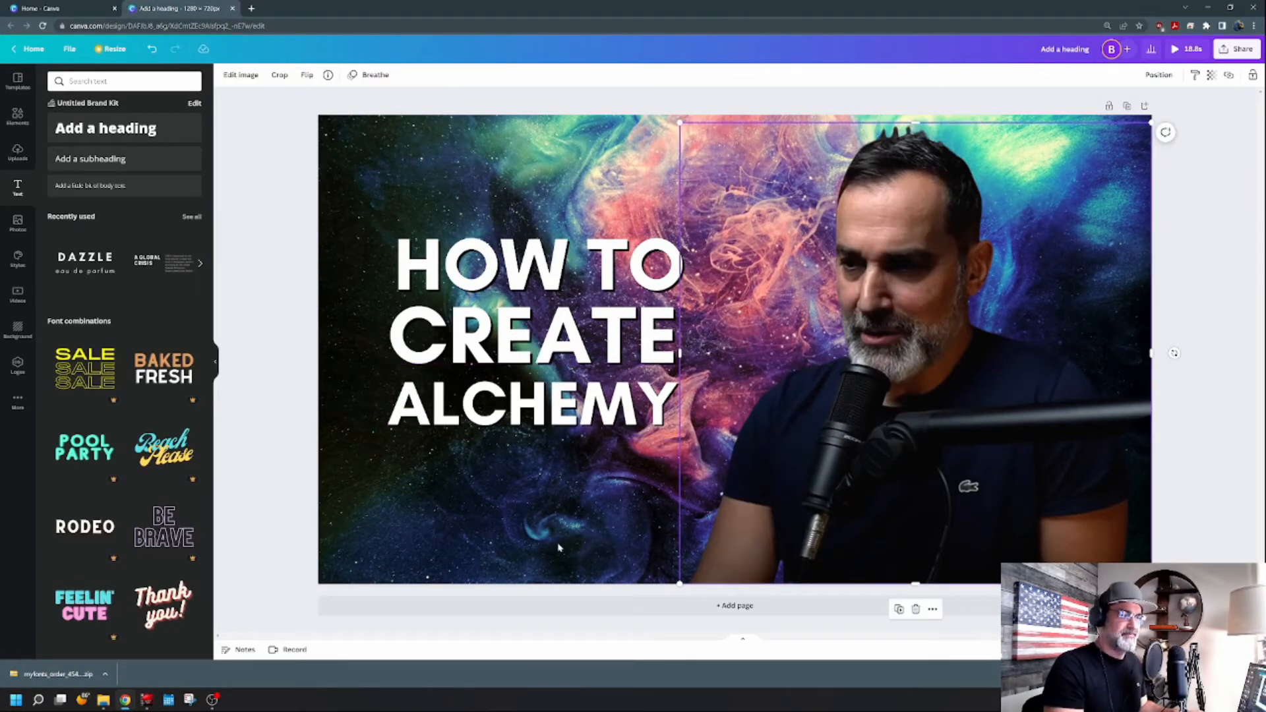
Apply the Breathe text animation to the heading lines.
left_click(525, 271)
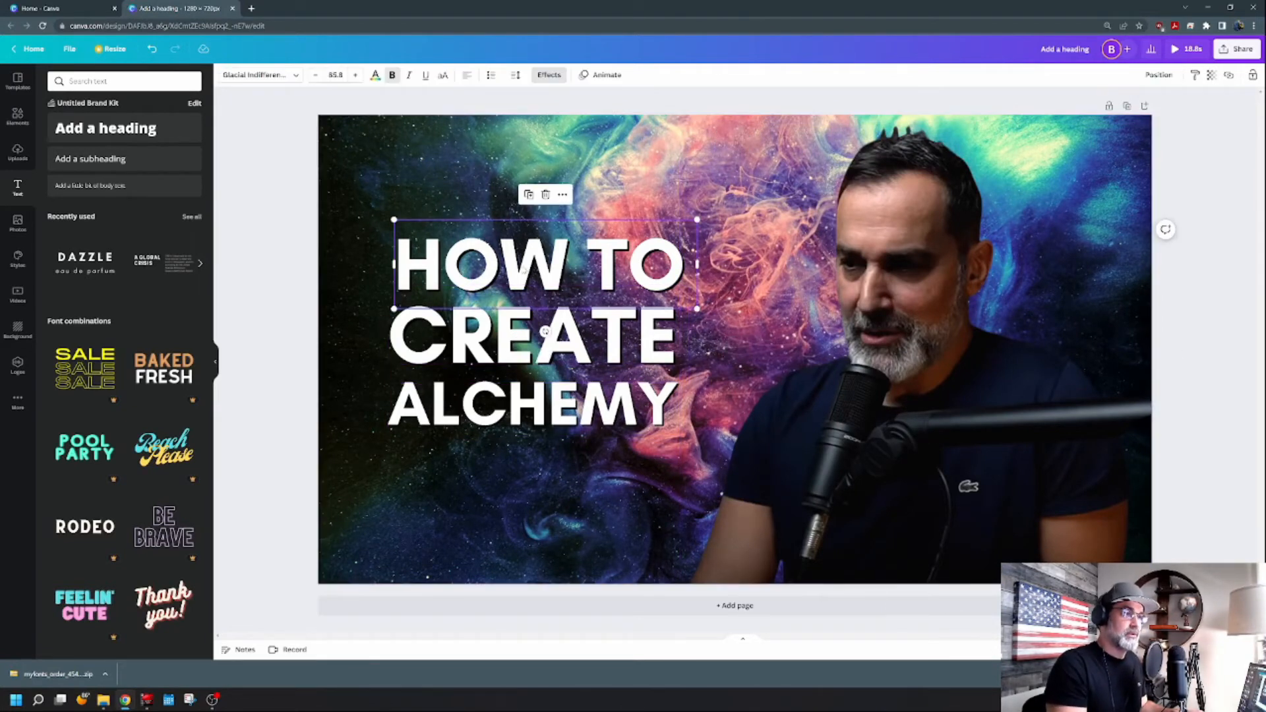
left_click(550, 76)
left_click(600, 74)
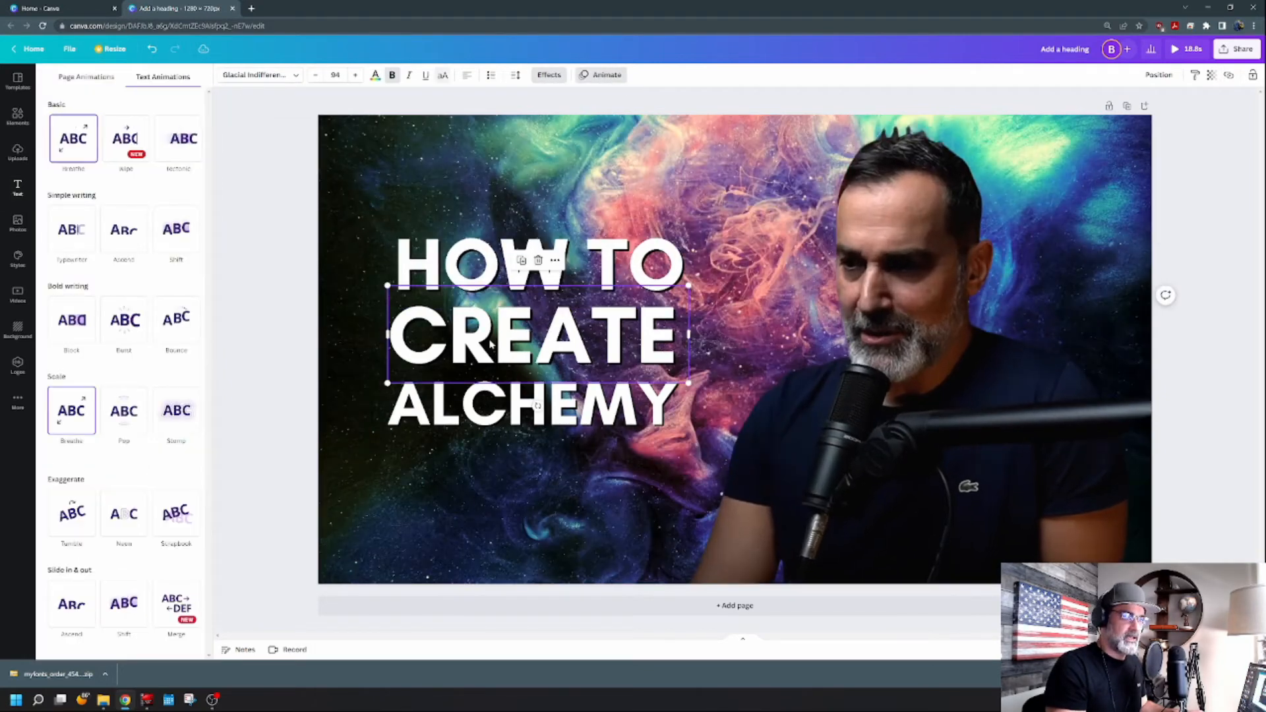
left_click(68, 420)
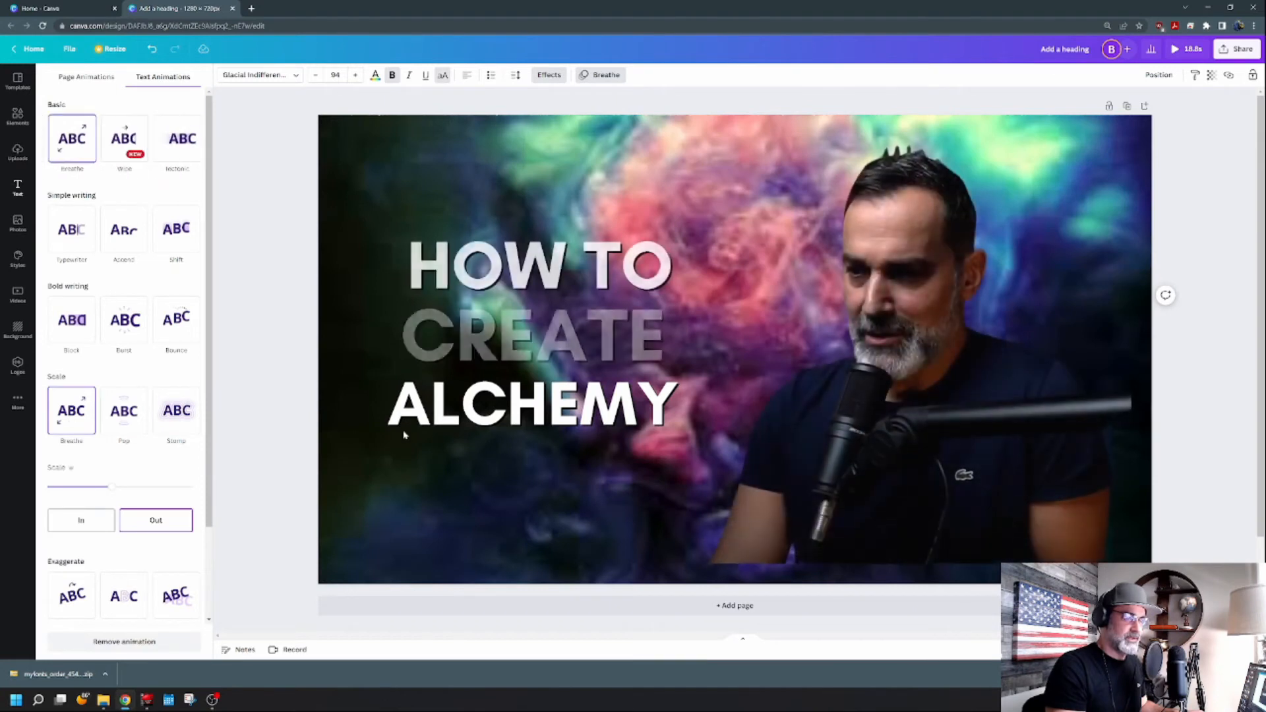
left_click(529, 162)
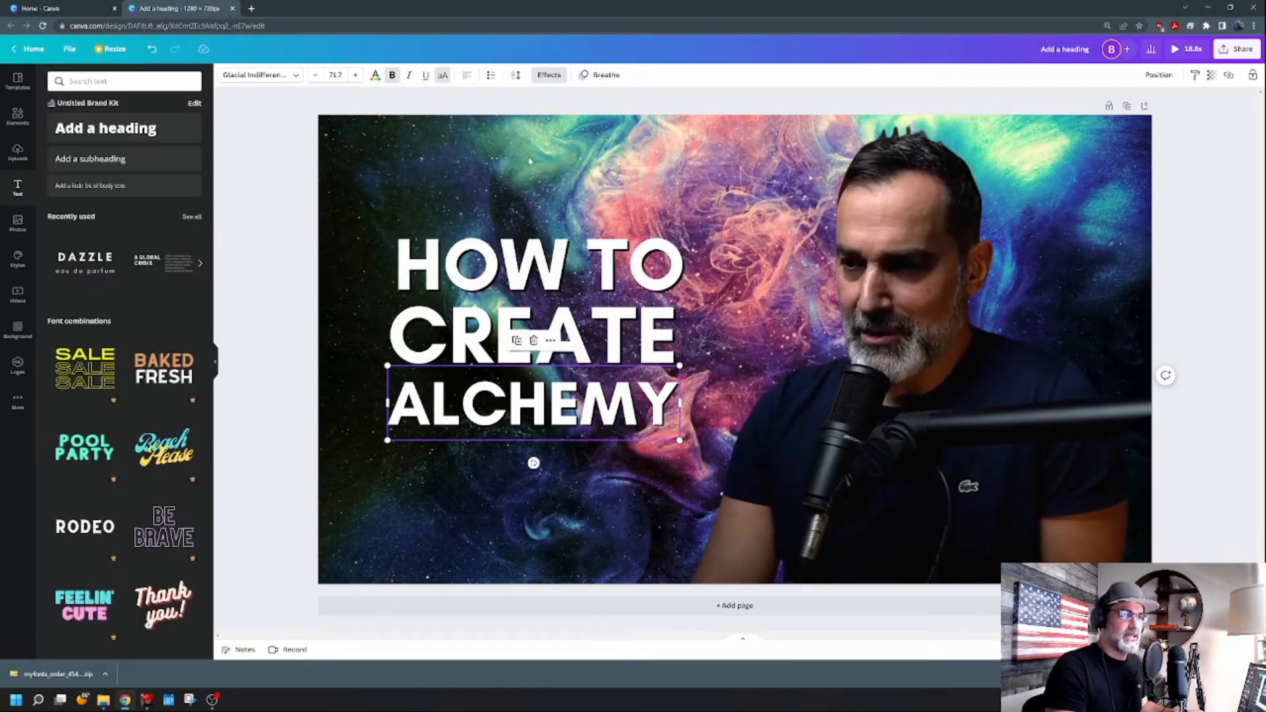
Trim the background video's duration to about 8 seconds.
left_click(354, 152)
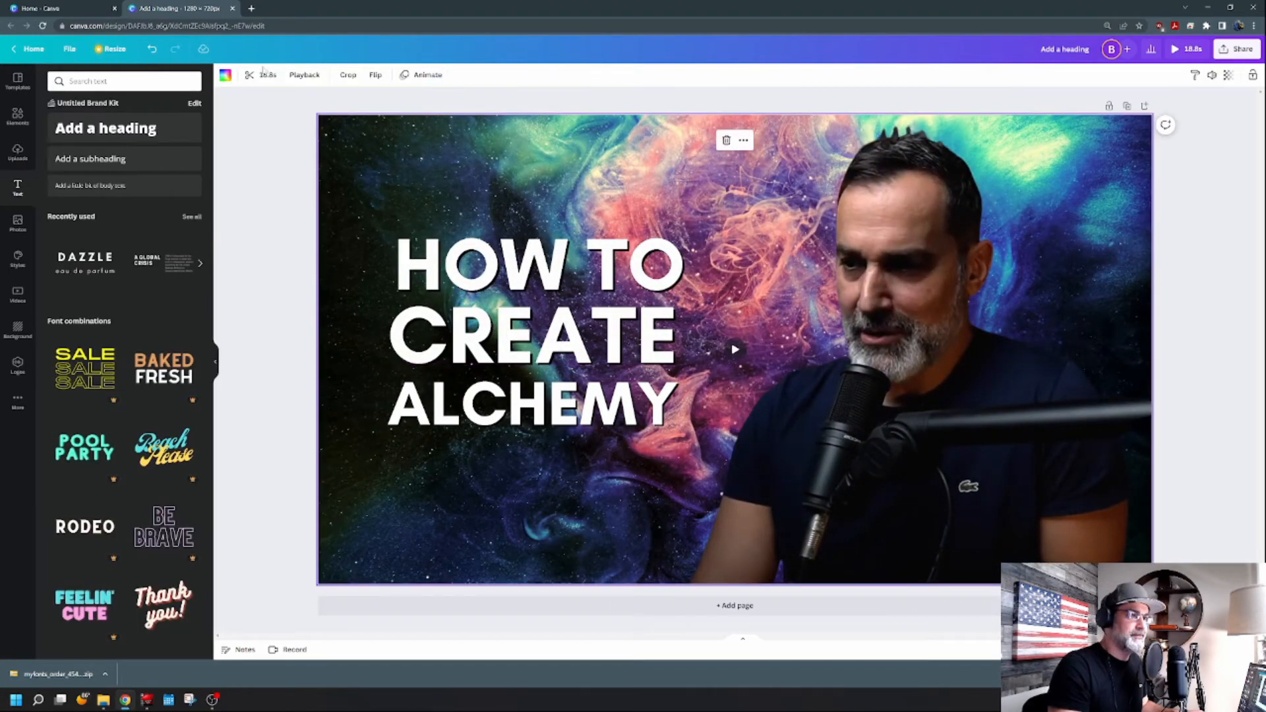
left_click(264, 72)
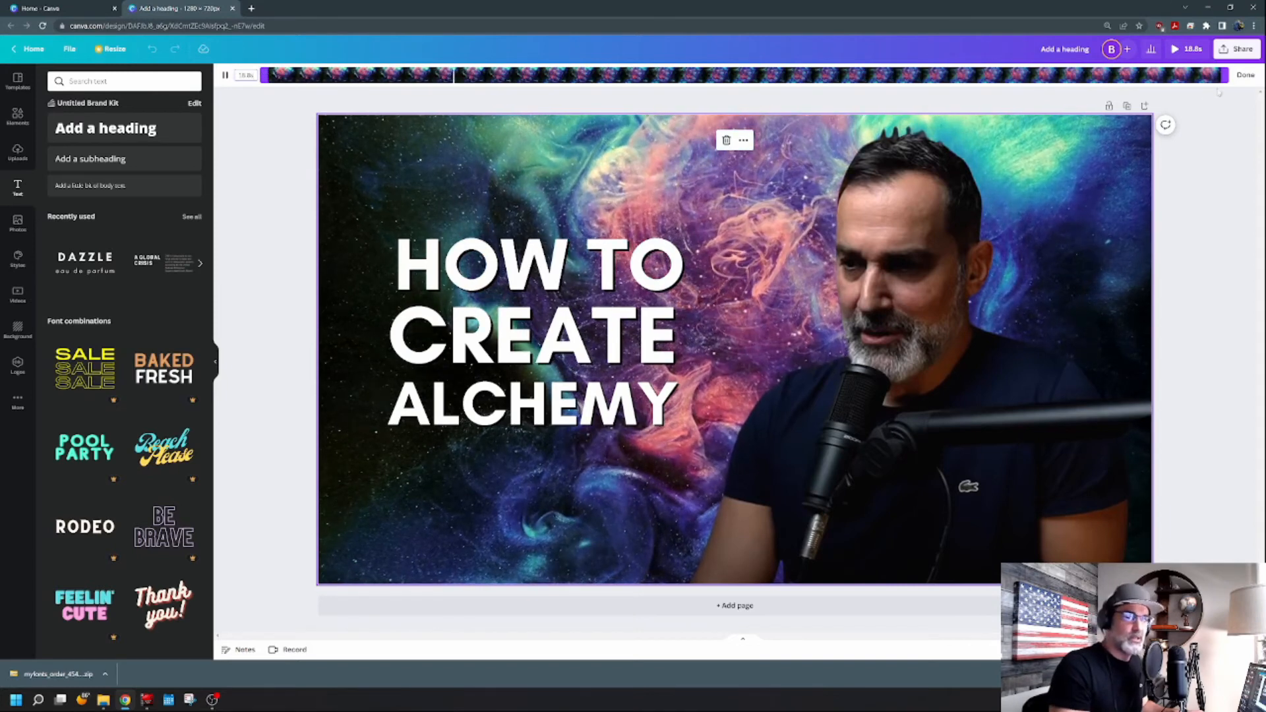
left_click(225, 76)
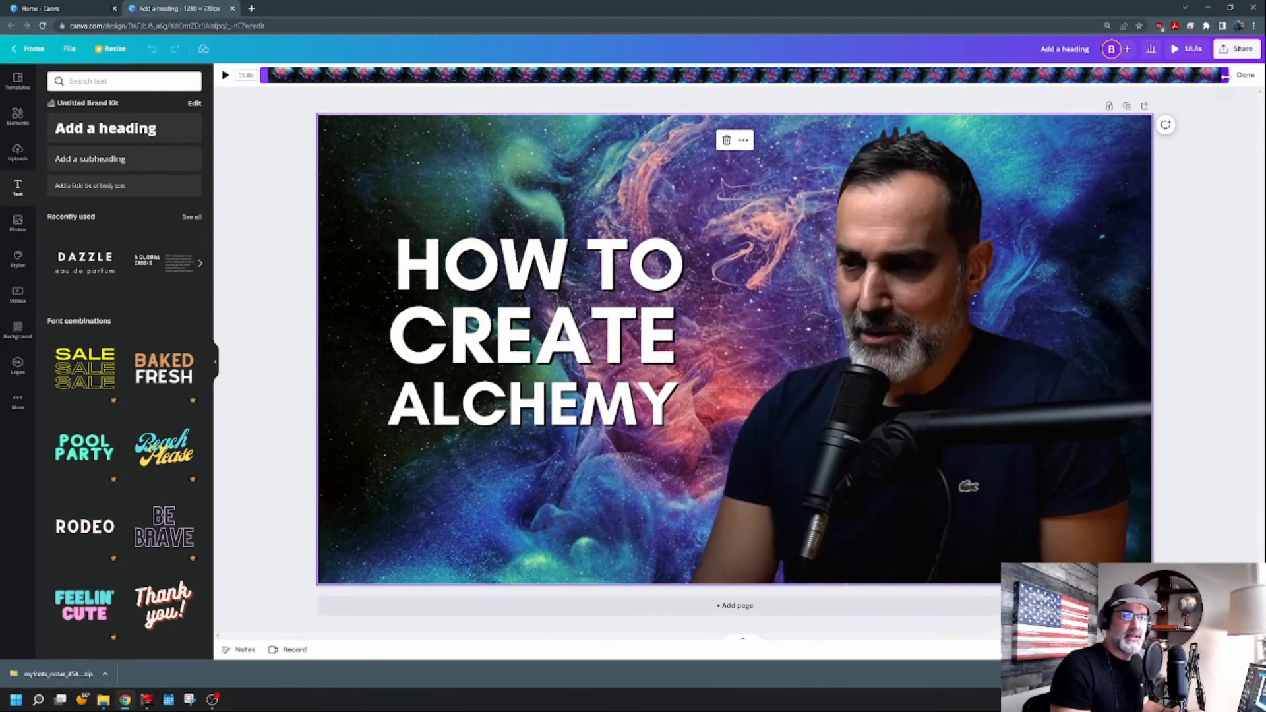
left_click_drag(1225, 76, 671, 89)
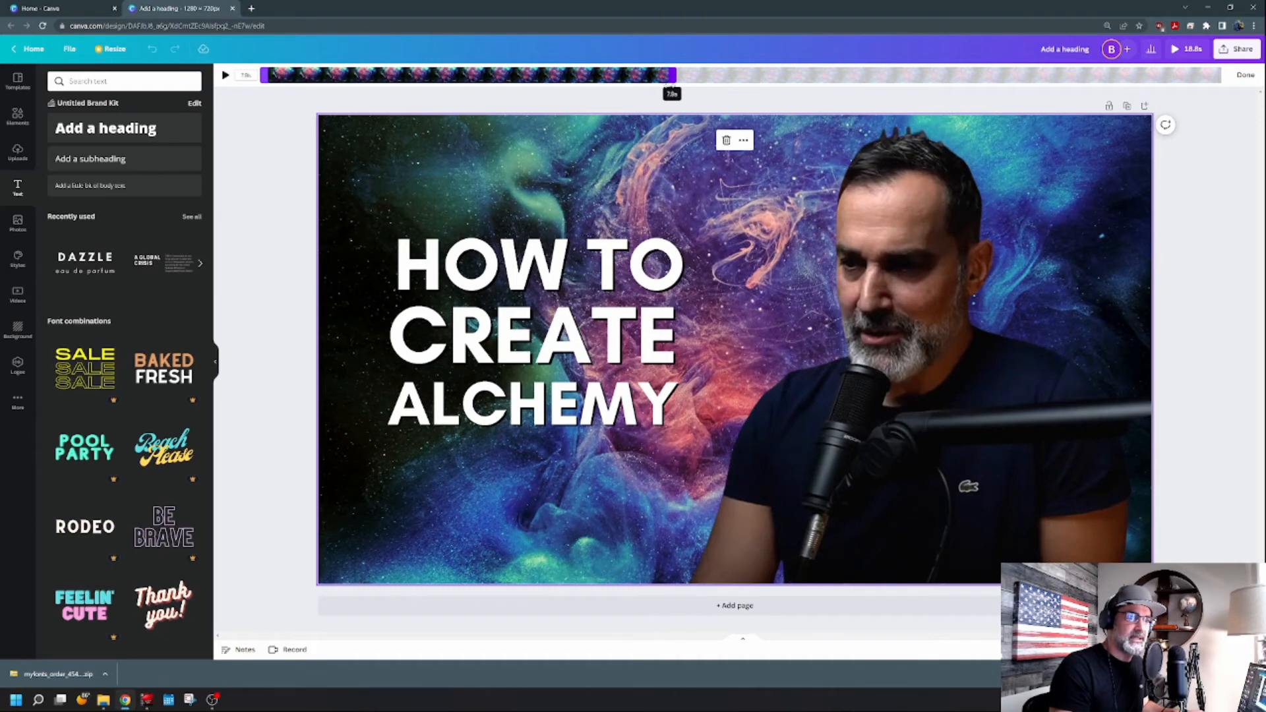
left_click(611, 333)
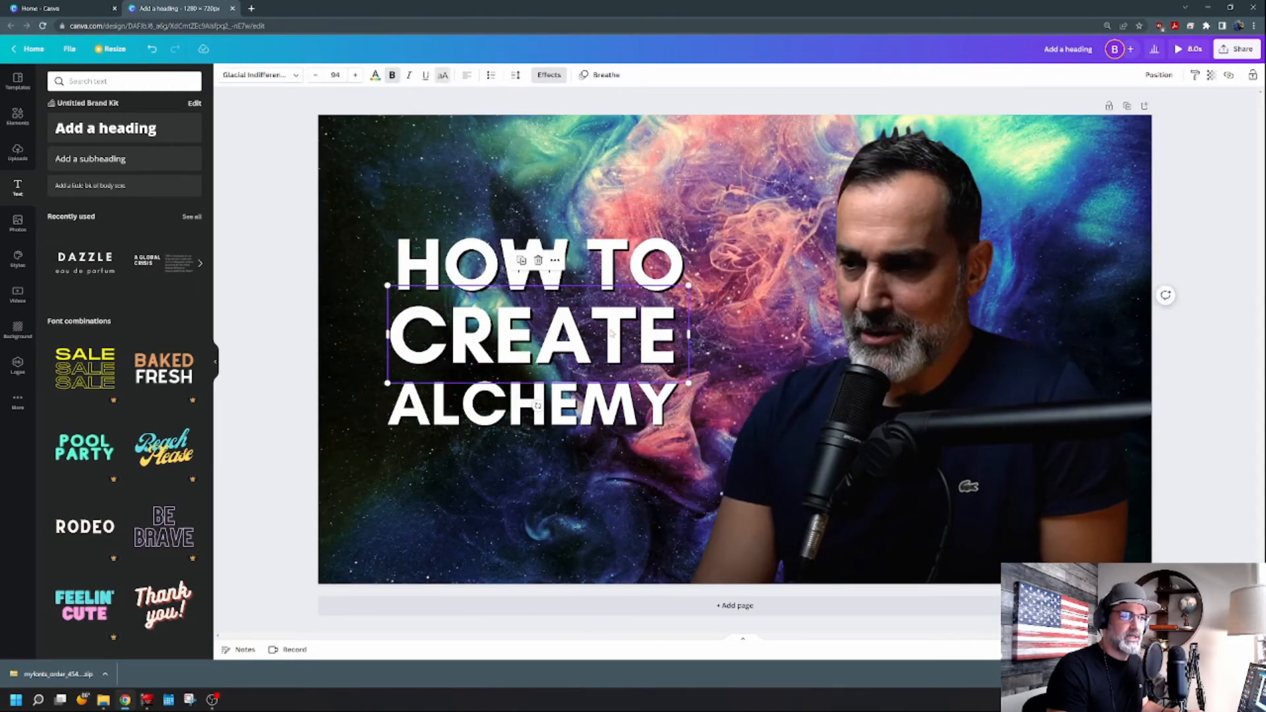
left_click(614, 414)
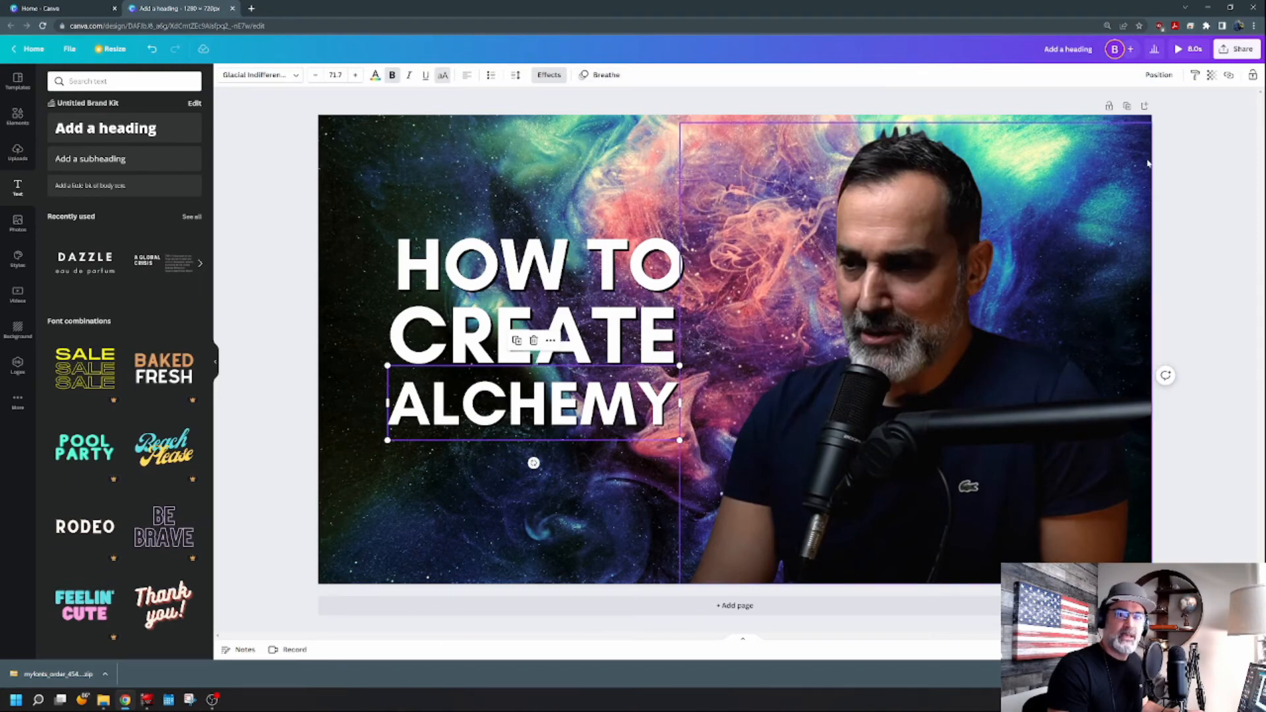
left_click(277, 531)
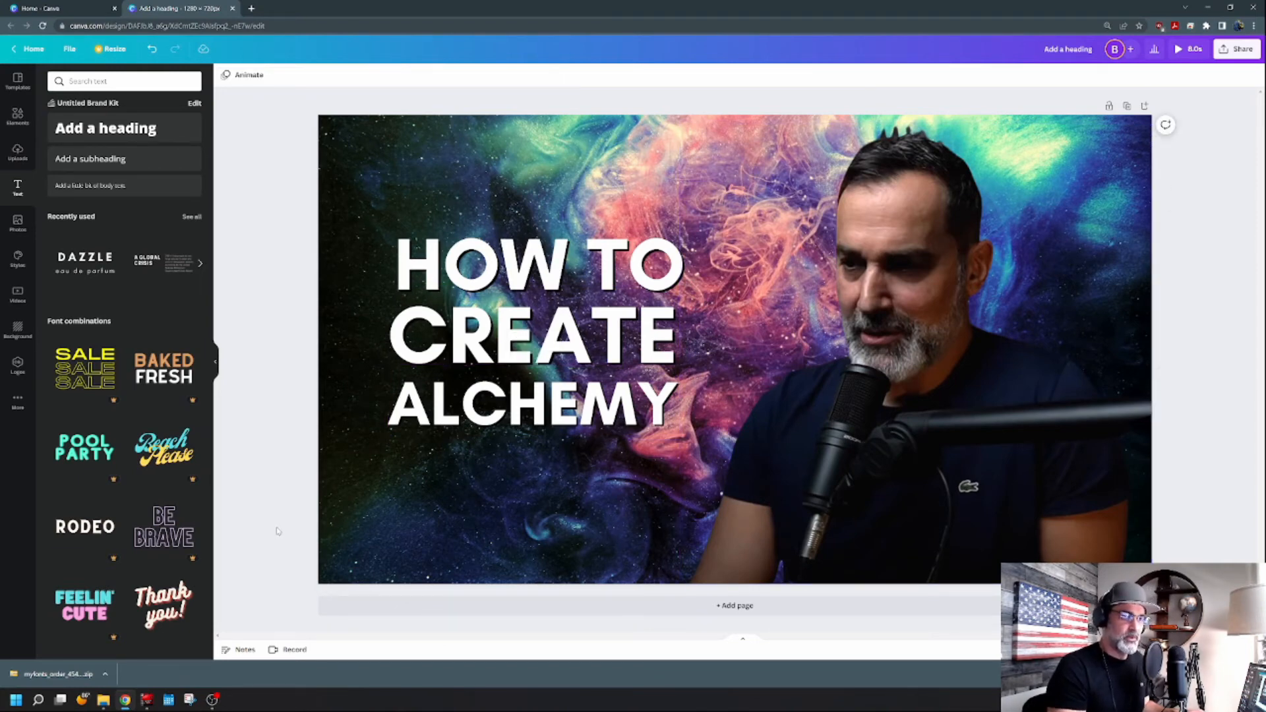
Preview the animated design in full-screen playback.
left_click(1182, 53)
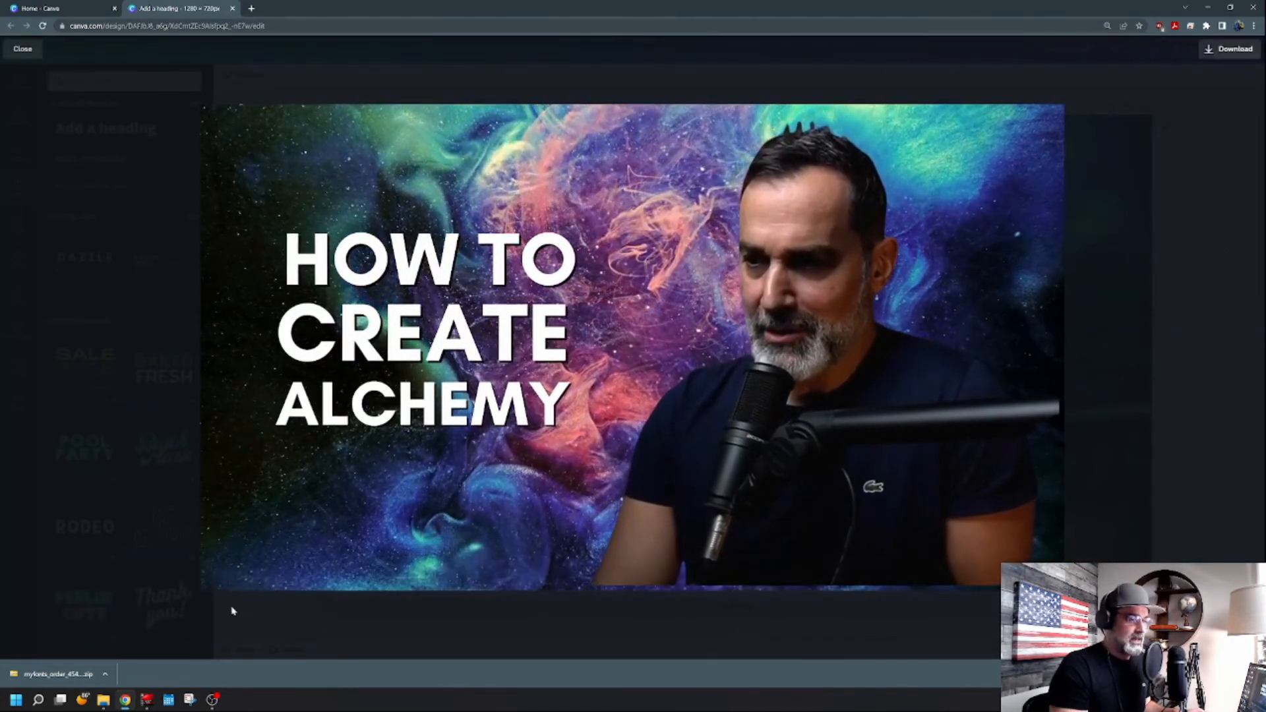
left_click(217, 579)
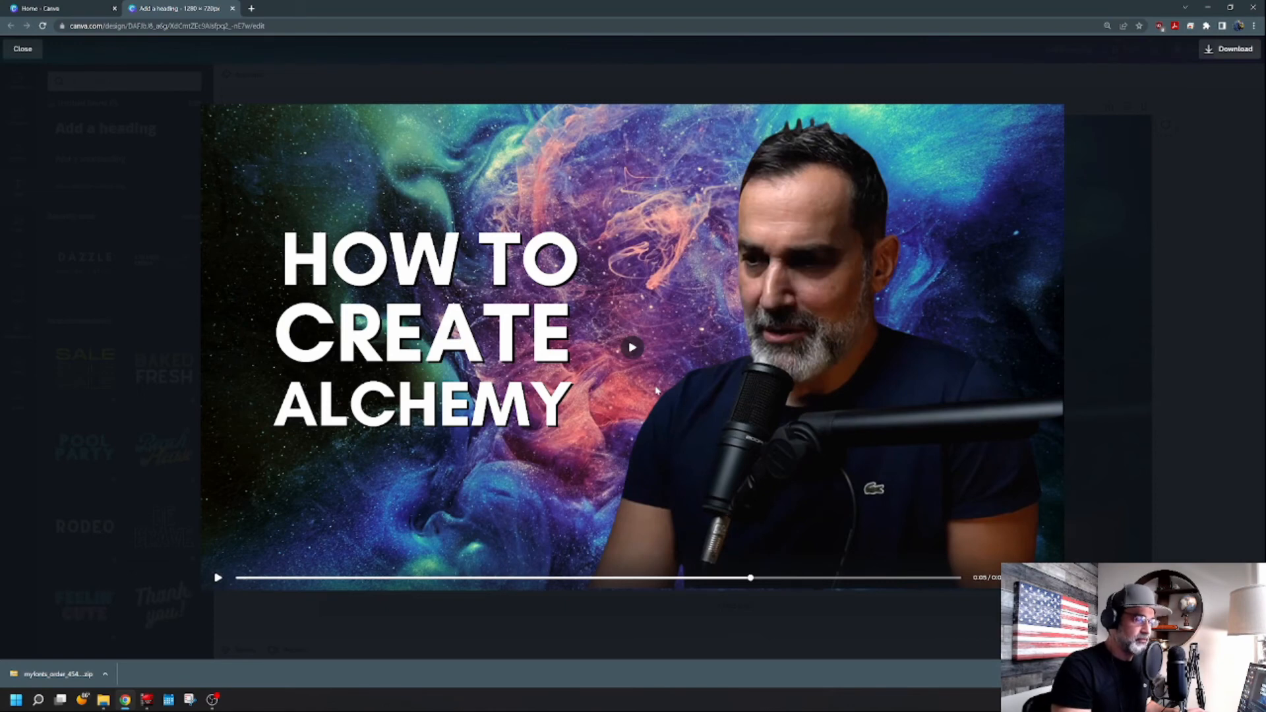
key("Escape")
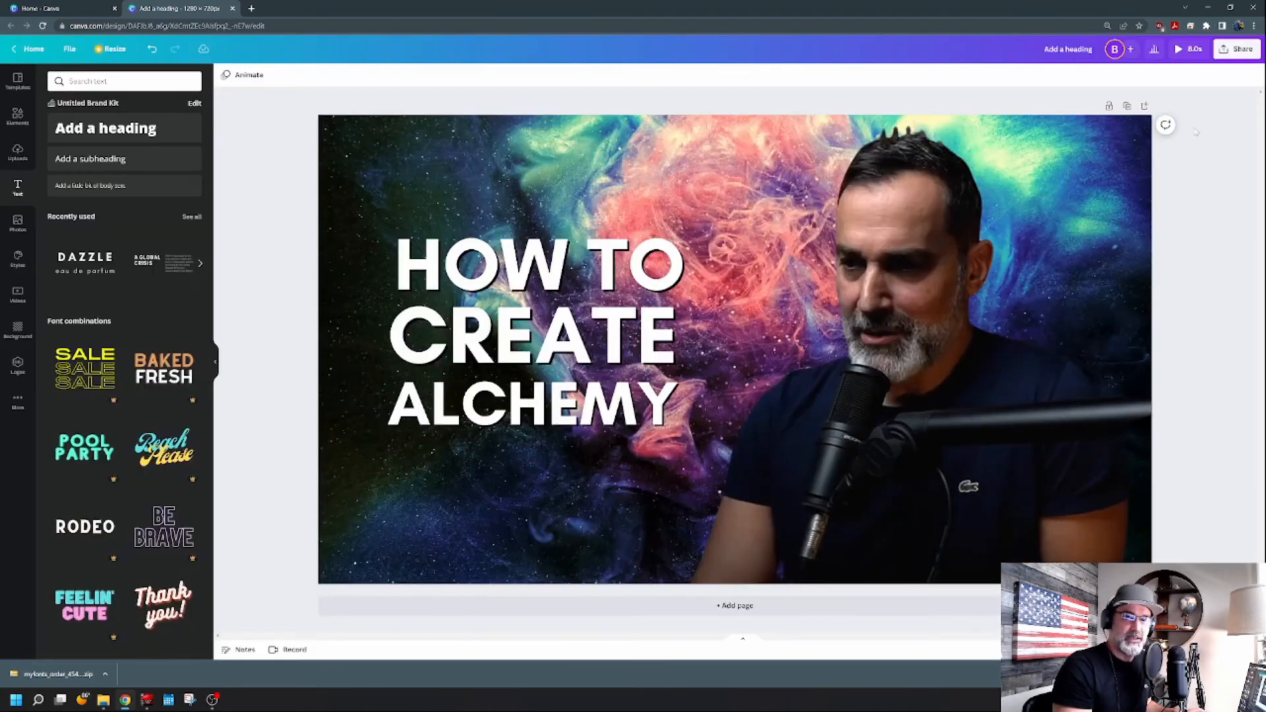
Download the design as a PNG image and open the downloaded file.
left_click(1227, 52)
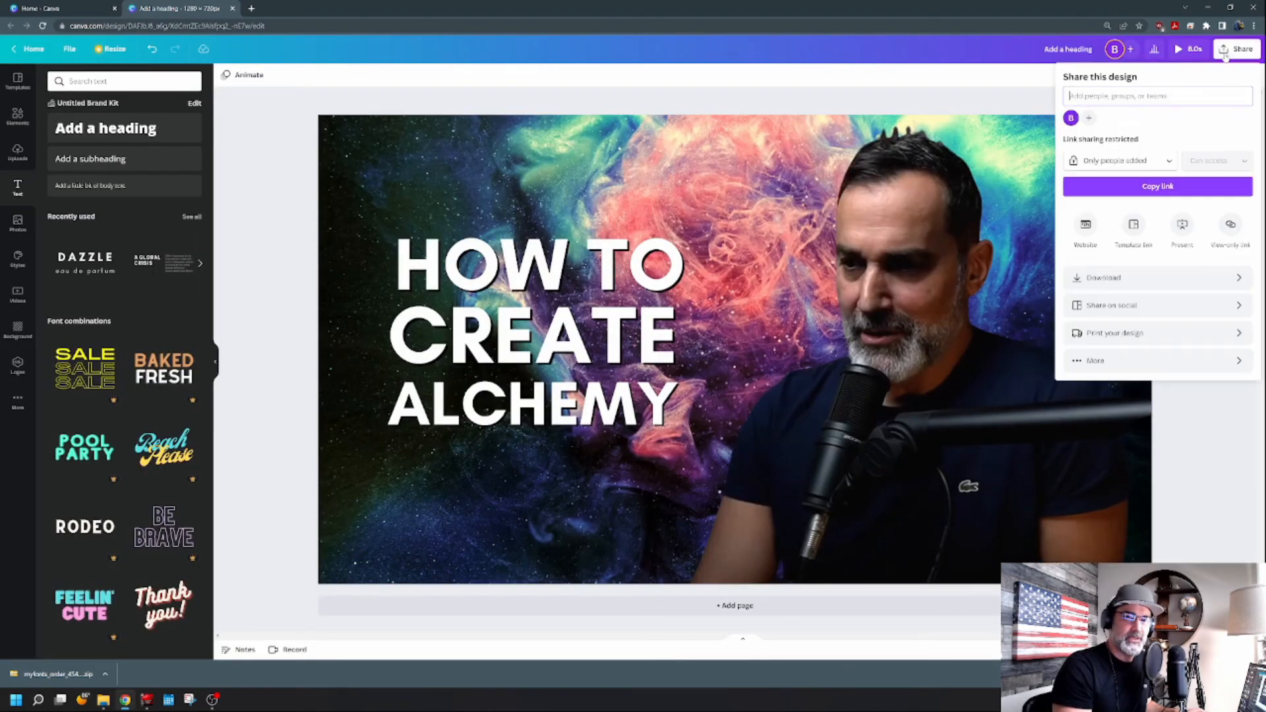
left_click(1198, 279)
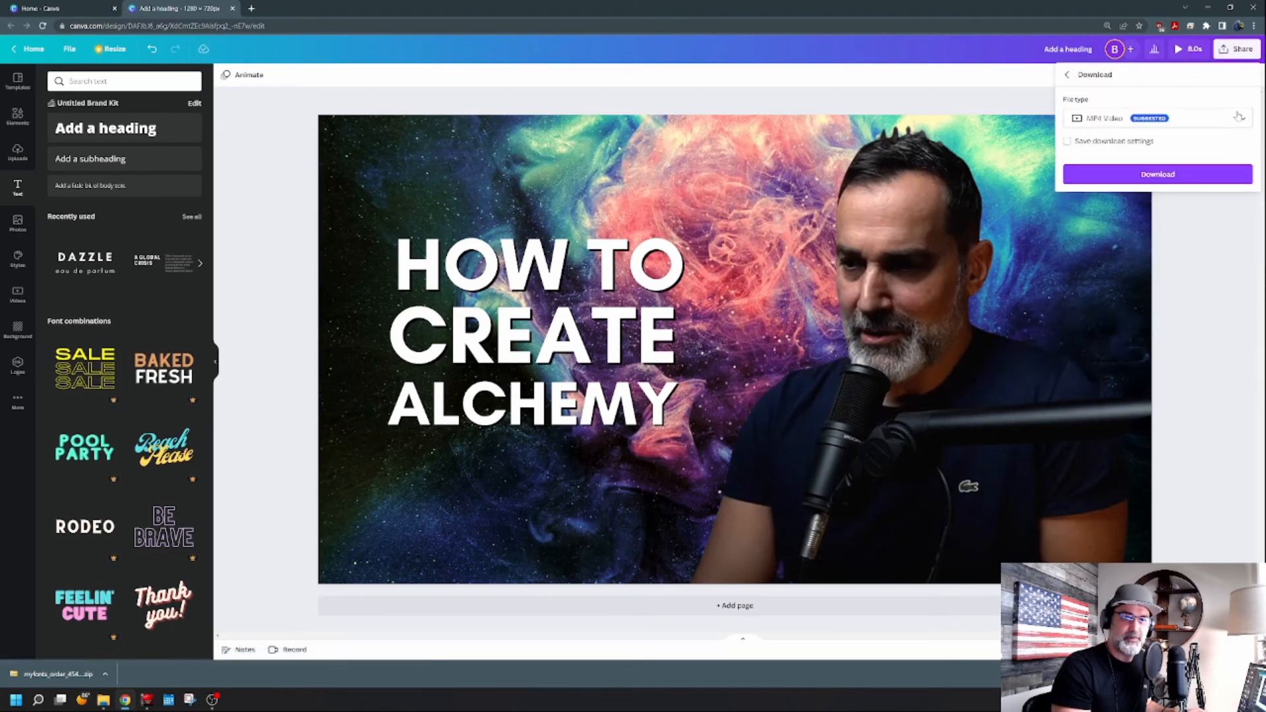
left_click(1233, 122)
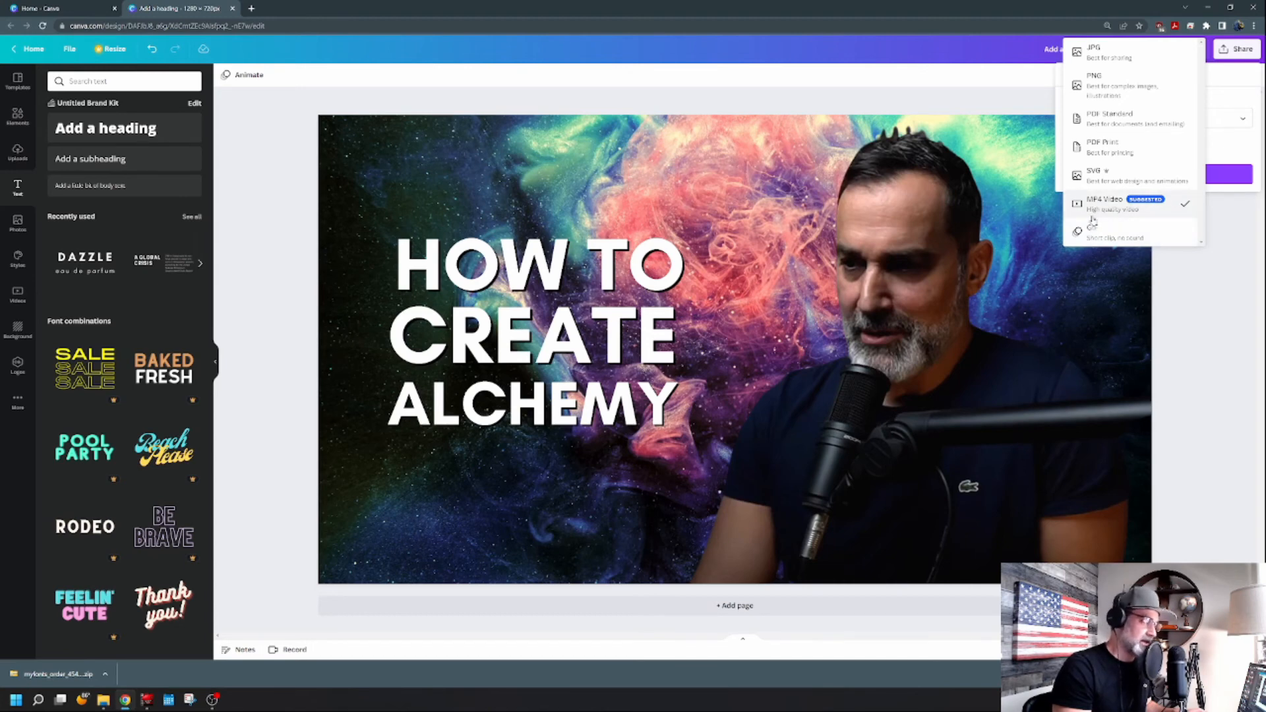
left_click(1120, 93)
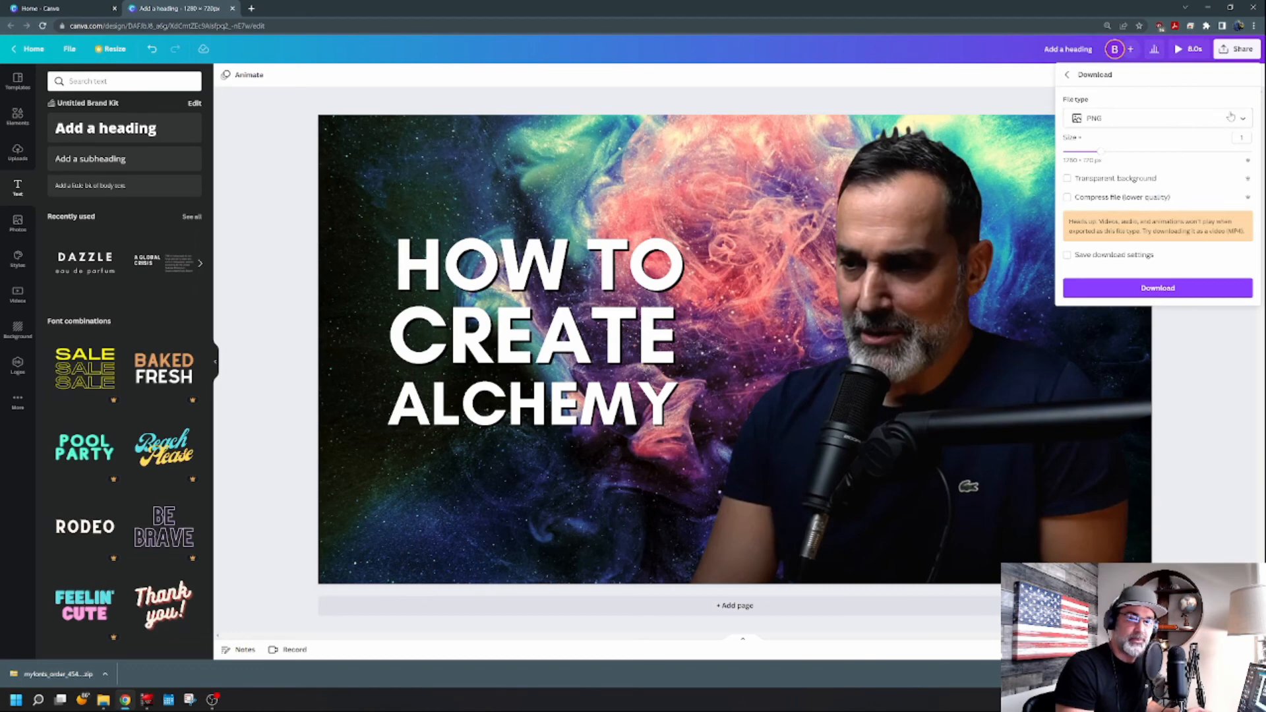
left_click(1157, 287)
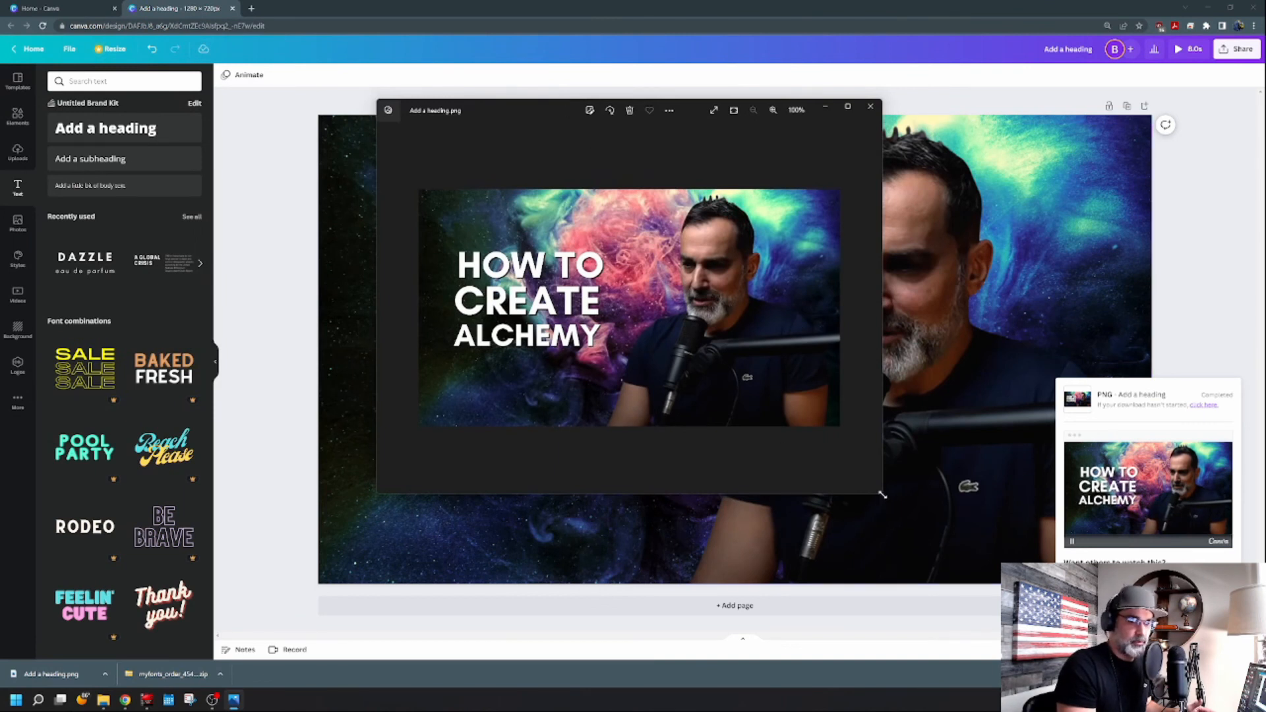
left_click_drag(883, 494, 929, 501)
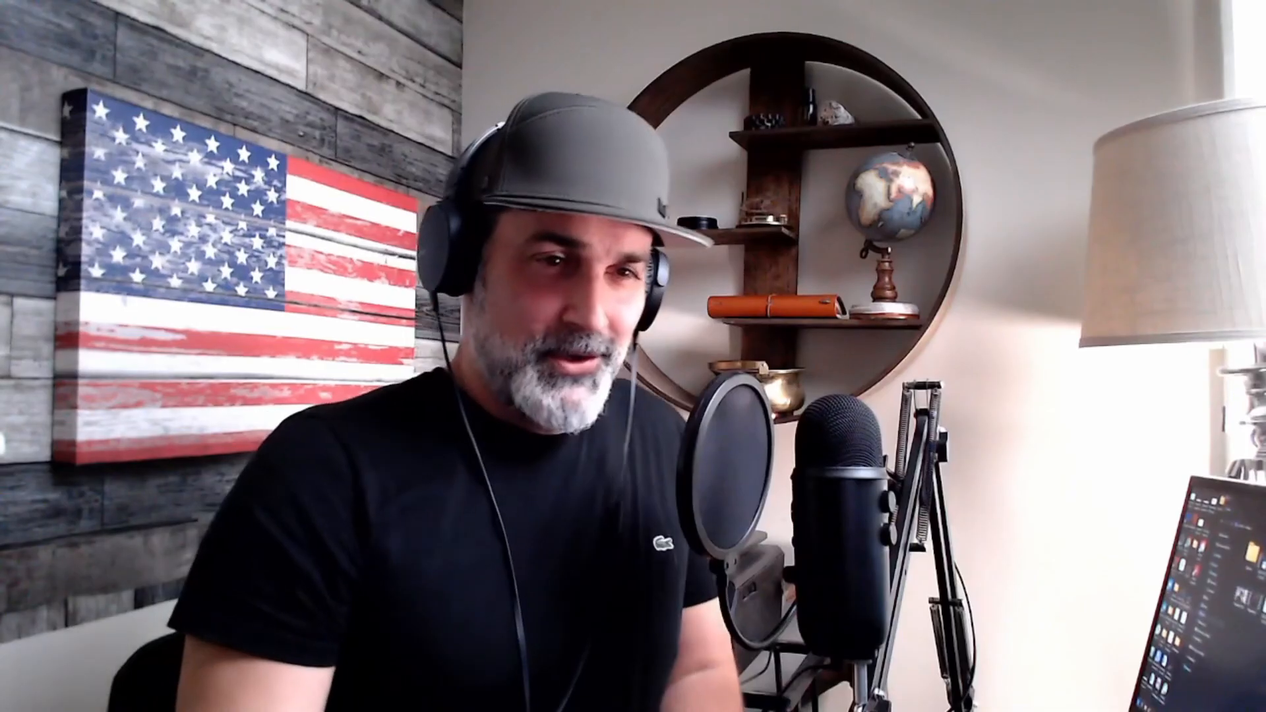